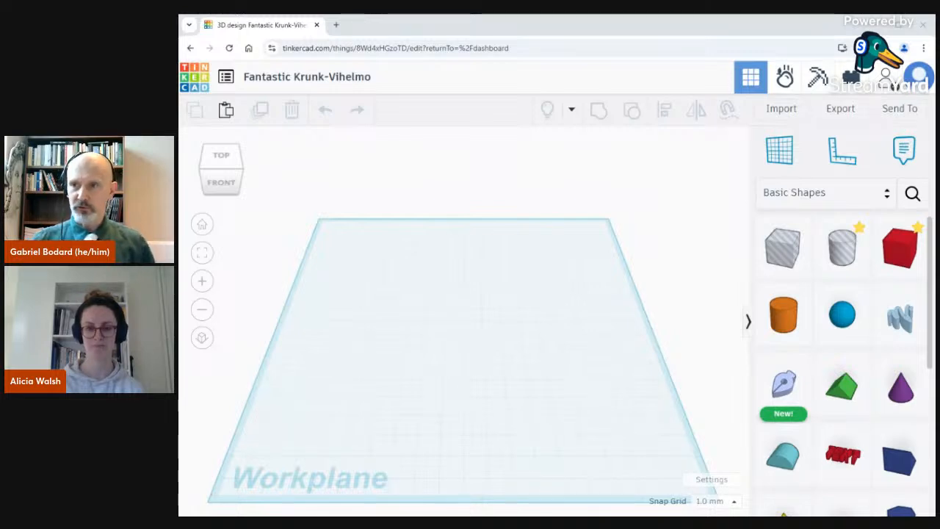
Examine the Basic Shapes library and the empty workplane from different angles and zoom levels
scroll(839, 245, down, 5)
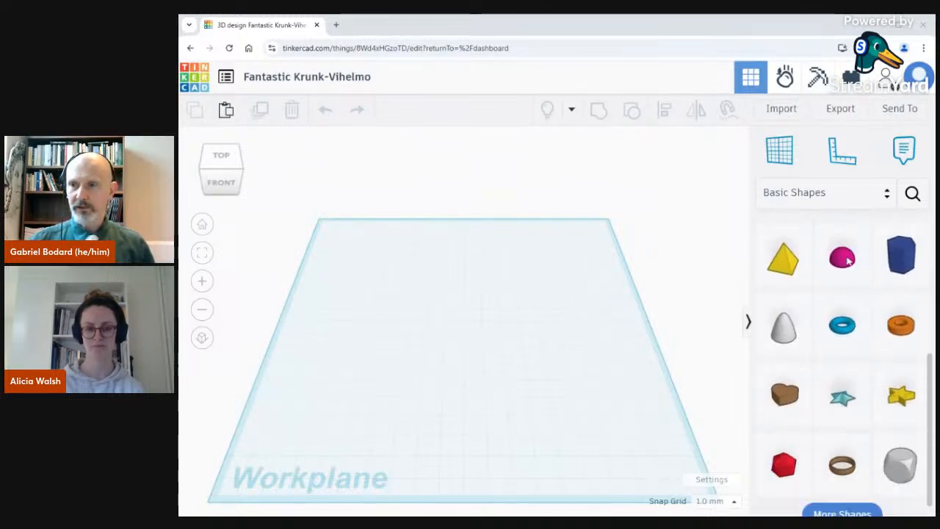
scroll(844, 250, up, 5)
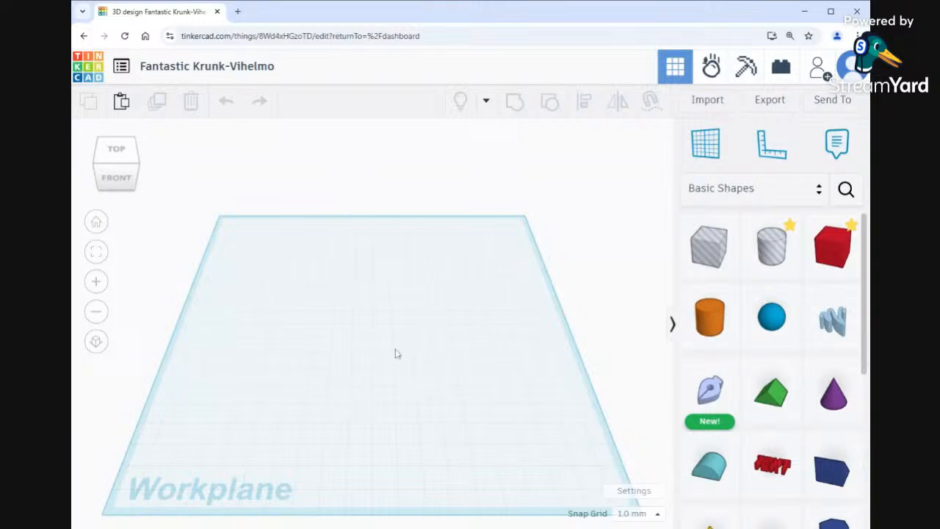
drag(293, 250, 389, 346)
right_drag(394, 287, 395, 313)
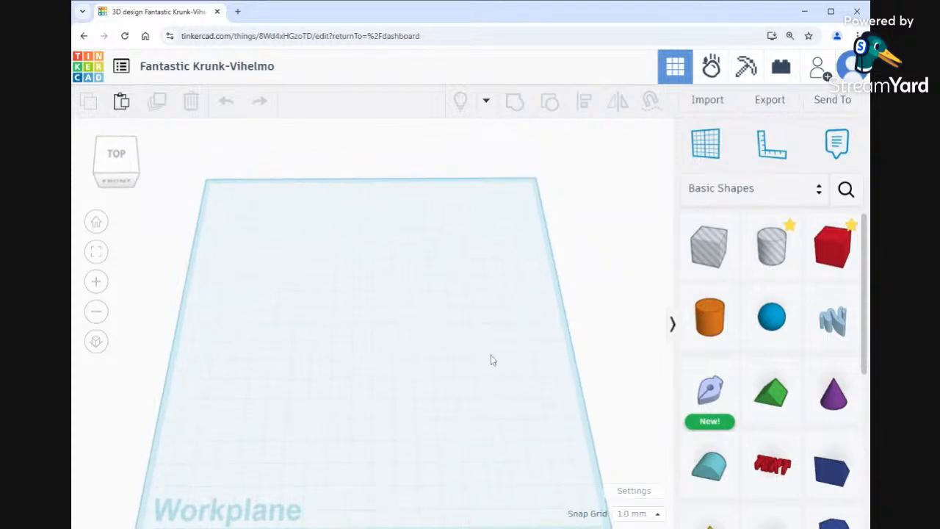
scroll(359, 381, down, 1)
scroll(359, 381, down, 3)
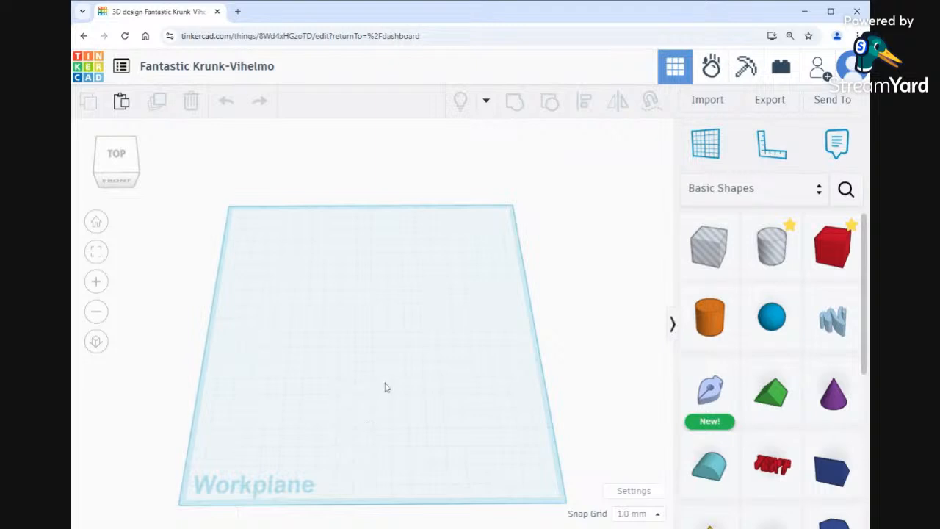
scroll(384, 387, down, 3)
scroll(384, 389, up, 3)
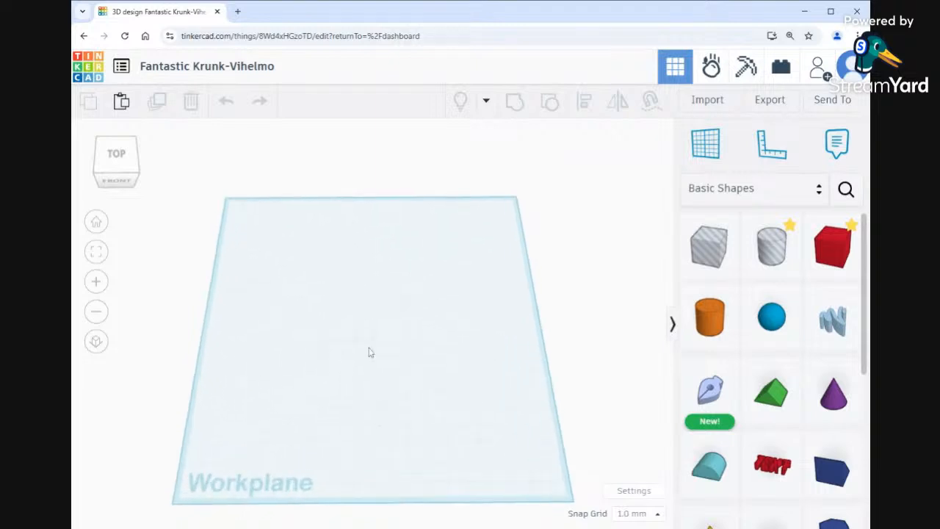
middle_drag(378, 367, 399, 319)
scroll(399, 317, up, 1)
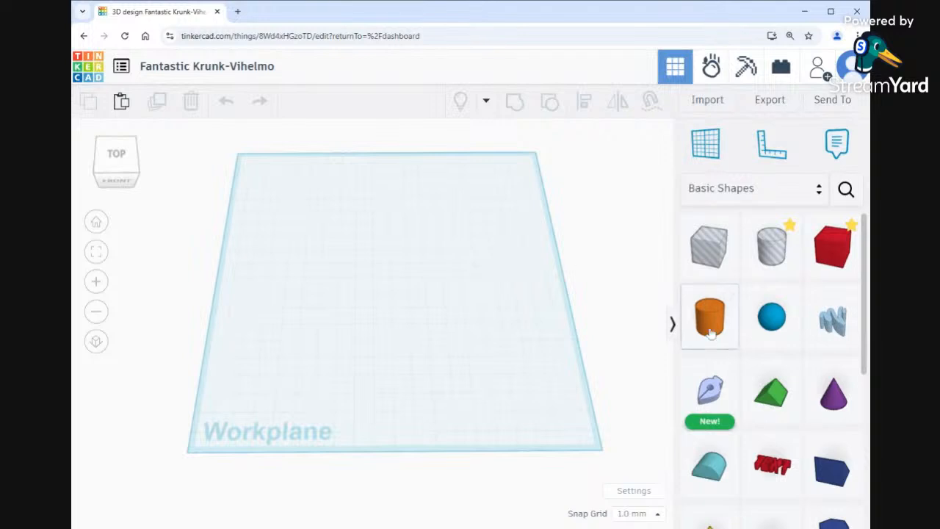
scroll(818, 437, down, 4)
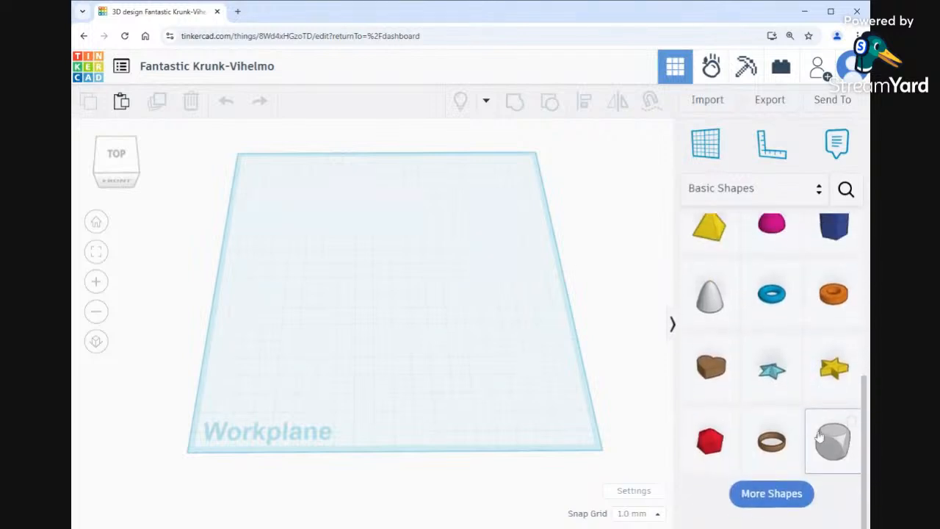
scroll(822, 430, up, 2)
scroll(818, 437, up, 3)
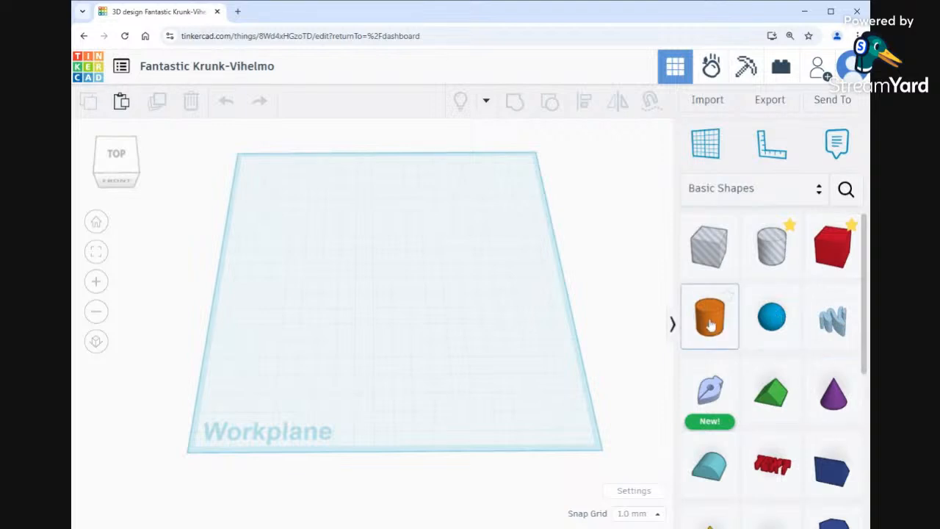
Place a solid cylinder from the Basic Shapes near the middle of the workplane and inspect it from several angles
drag(715, 321, 386, 297)
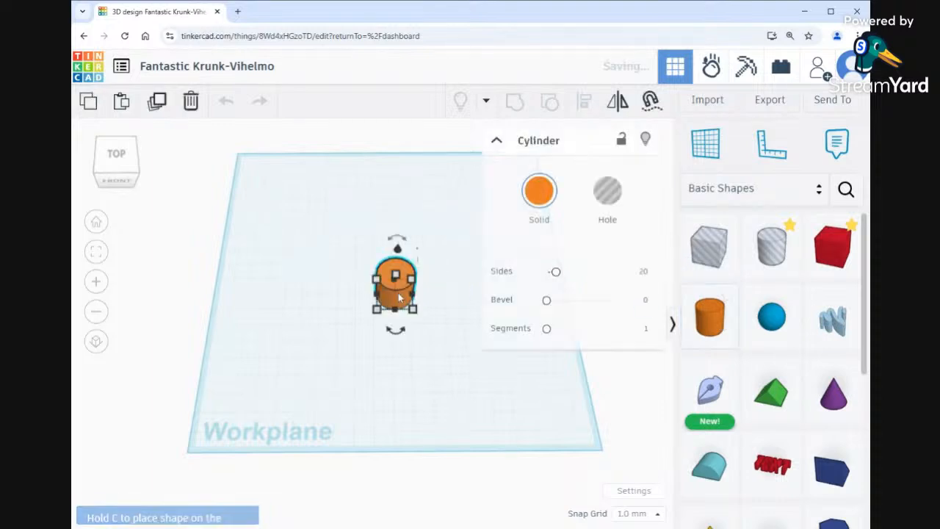
right_drag(455, 377, 477, 334)
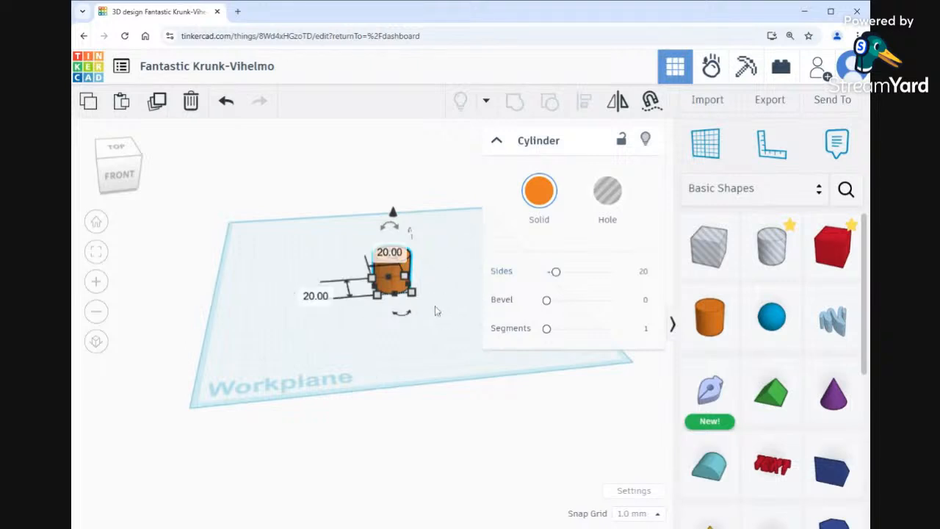
right_drag(451, 269, 395, 305)
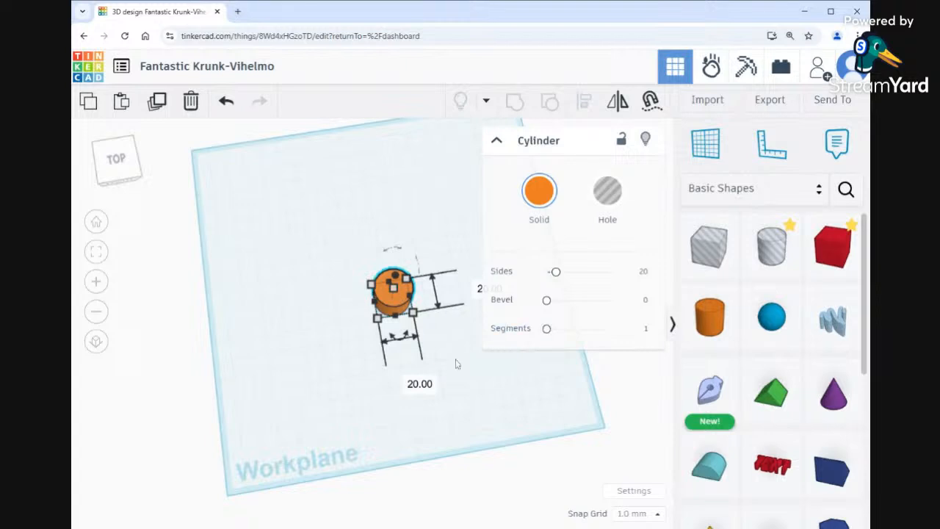
right_drag(456, 362, 451, 272)
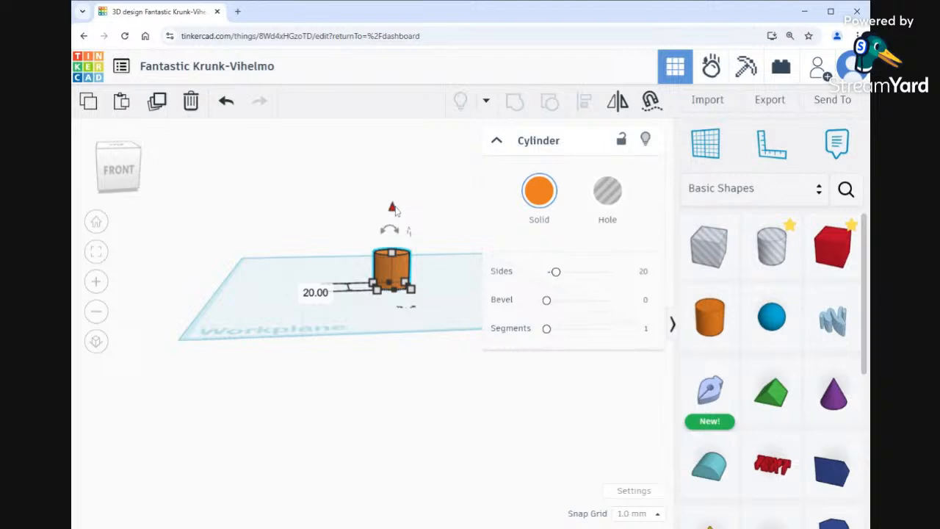
Rotate the cylinder 90° onto its side, return it to 0° and deselect it
mouse_move(403, 232)
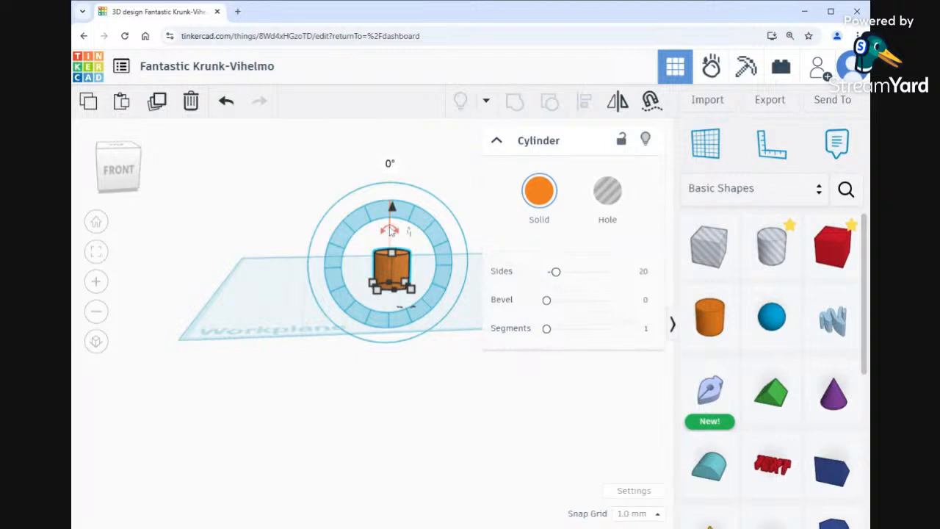
drag(390, 230, 351, 263)
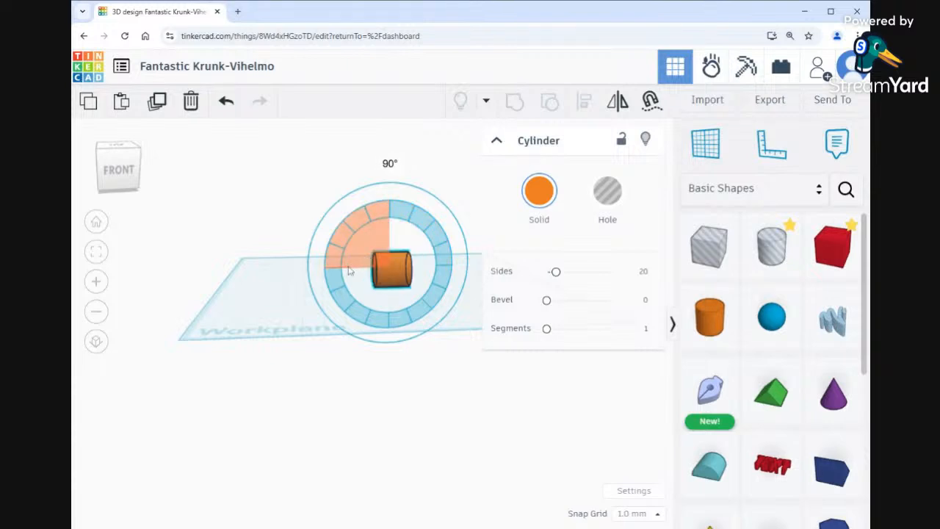
drag(351, 263, 391, 208)
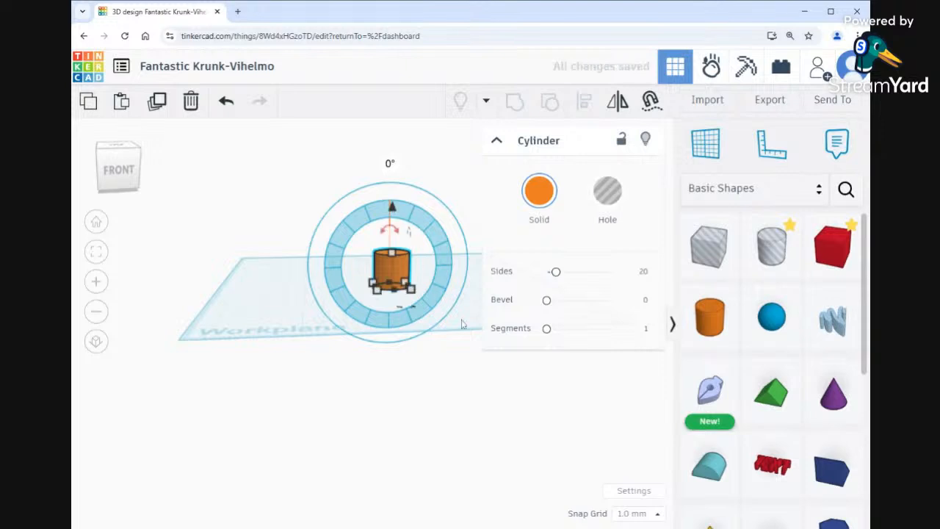
click(292, 213)
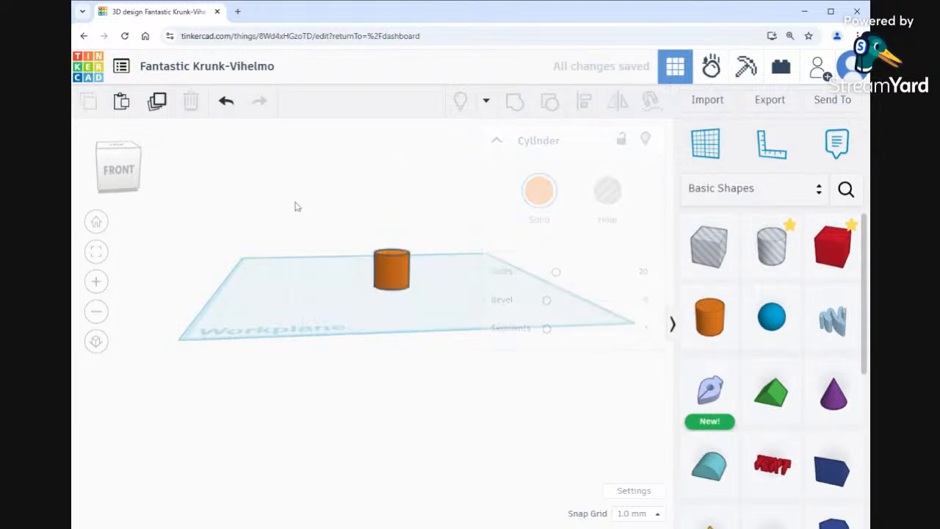
right_drag(451, 301, 440, 337)
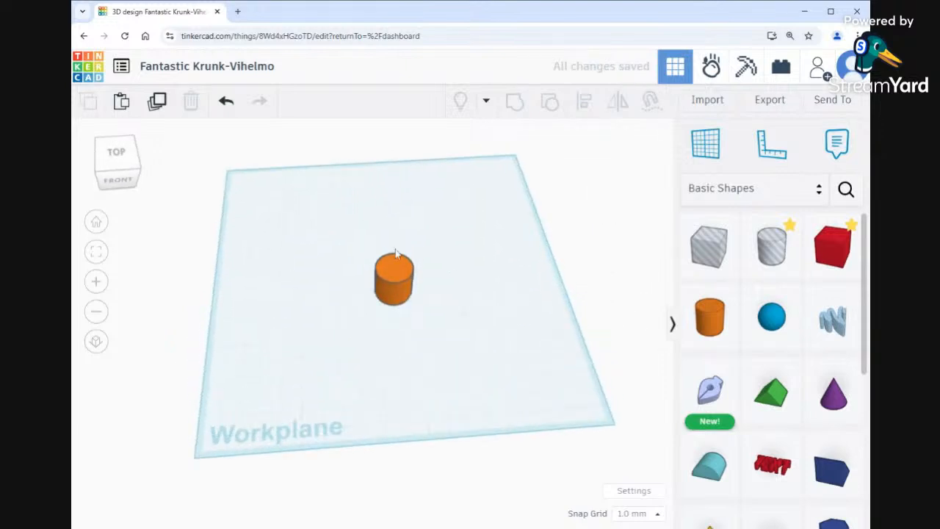
Enlarge the cylinder proportionally until it covers a large part of the workplane's middle
click(395, 276)
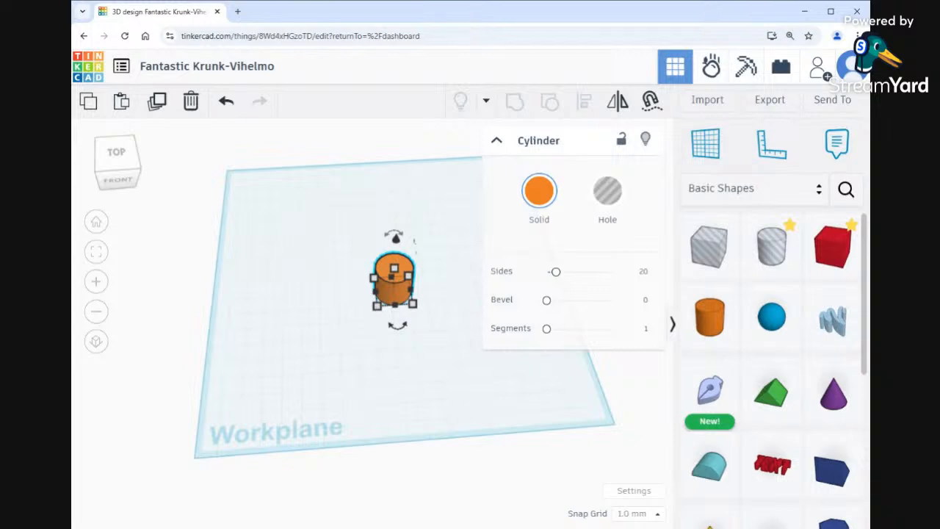
drag(377, 309, 292, 336)
right_drag(497, 401, 484, 335)
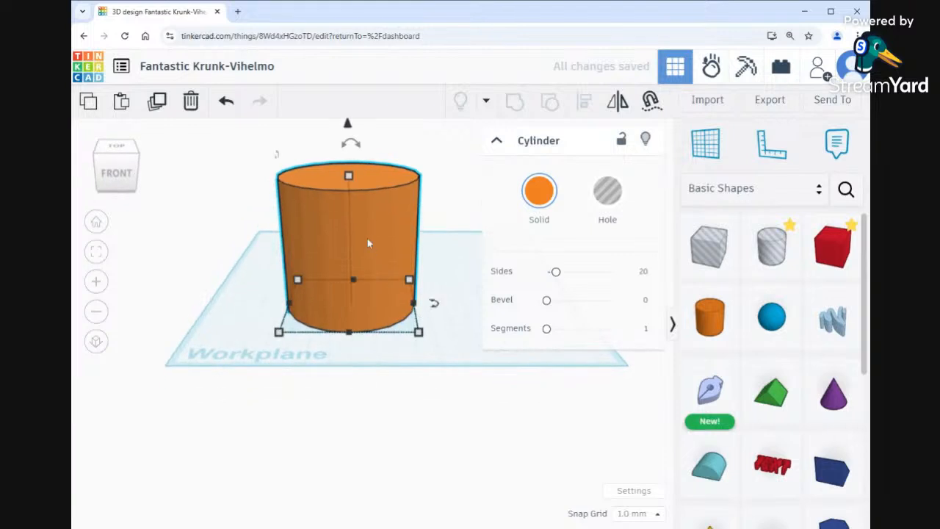
Flatten the cylinder into a disc by reducing its height to 10 mm
mouse_move(352, 183)
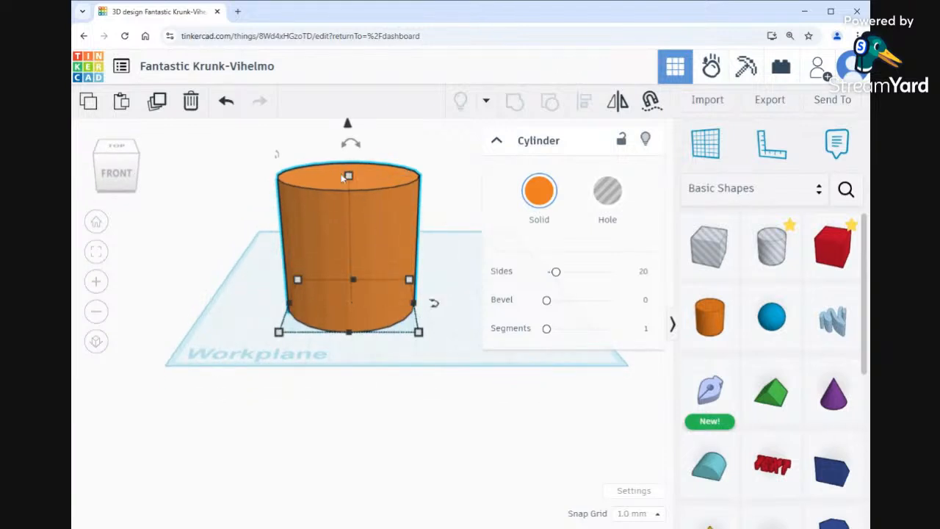
drag(350, 180, 351, 288)
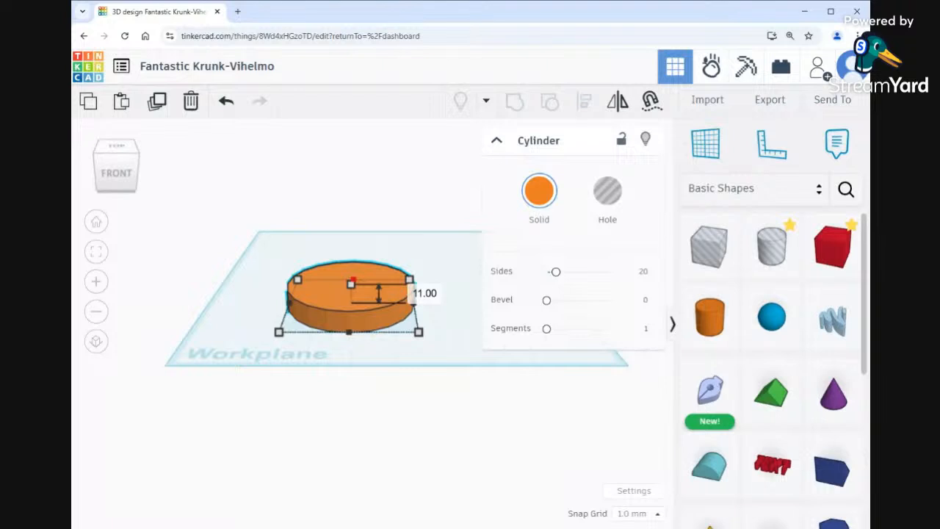
drag(351, 283, 350, 286)
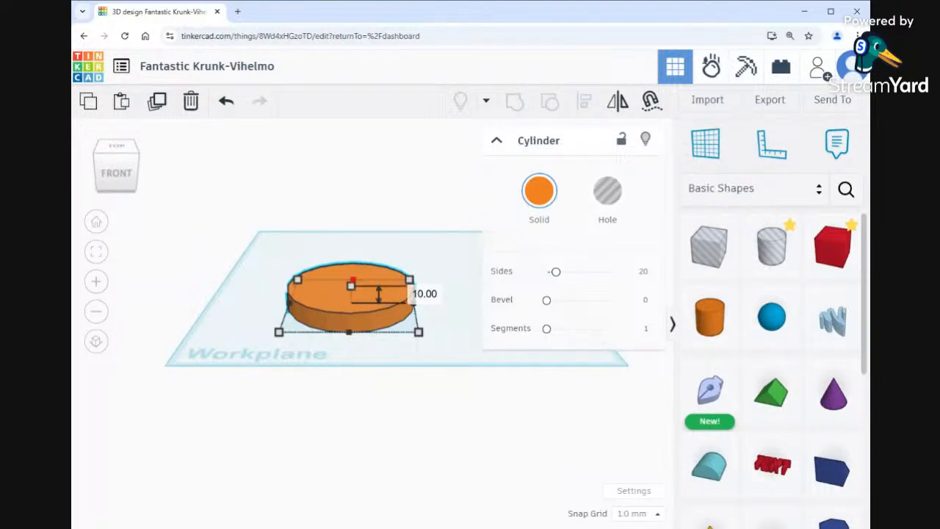
Move the disc to the middle of the workplane while viewing it from above, and deselect it
right_drag(459, 260, 449, 357)
drag(360, 336, 421, 243)
click(473, 425)
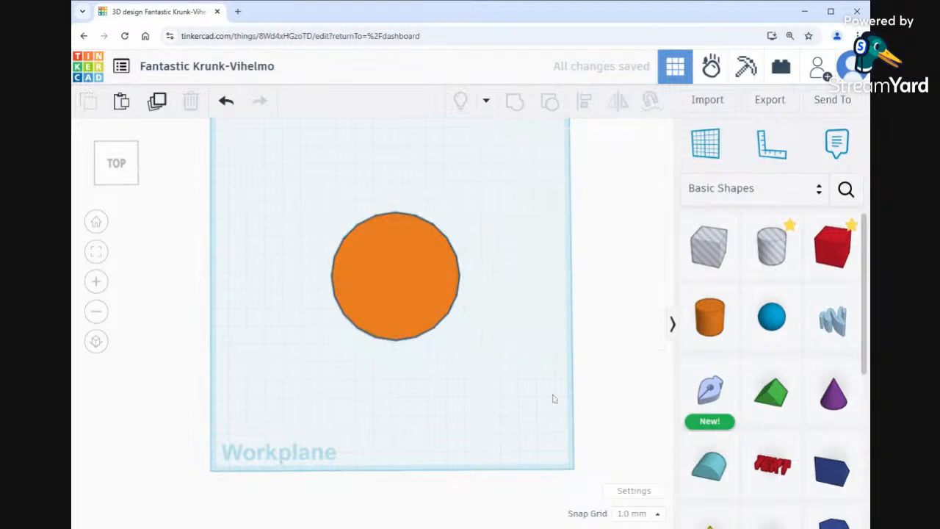
mouse_move(494, 433)
right_down()
mouse_move(499, 335)
mouse_move(487, 329)
mouse_move(499, 320)
mouse_move(474, 311)
mouse_move(468, 422)
mouse_move(457, 403)
mouse_move(468, 304)
mouse_move(505, 222)
mouse_move(500, 274)
mouse_move(447, 436)
mouse_move(497, 429)
right_up()
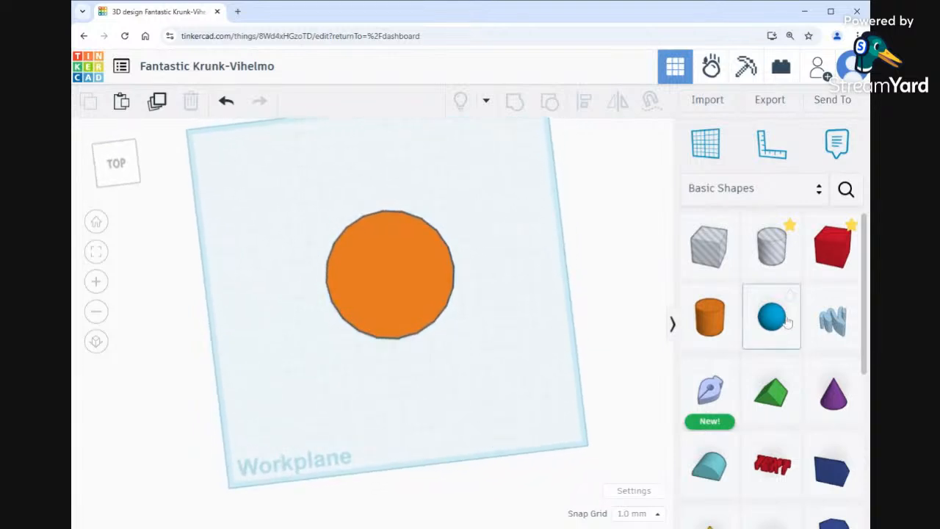
Place a solid sphere from the Basic Shapes in the middle area of the orange disc
drag(776, 323, 387, 272)
right_drag(522, 414, 518, 346)
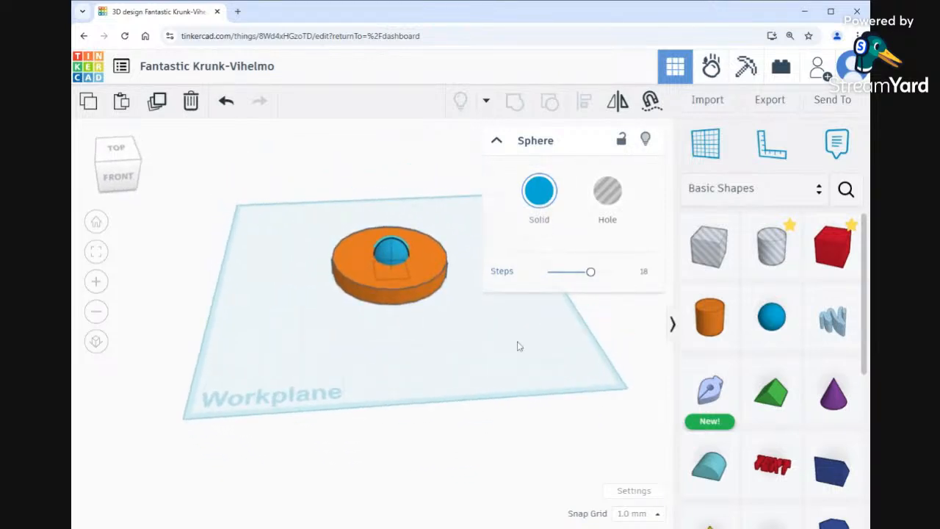
scroll(407, 249, up, 1)
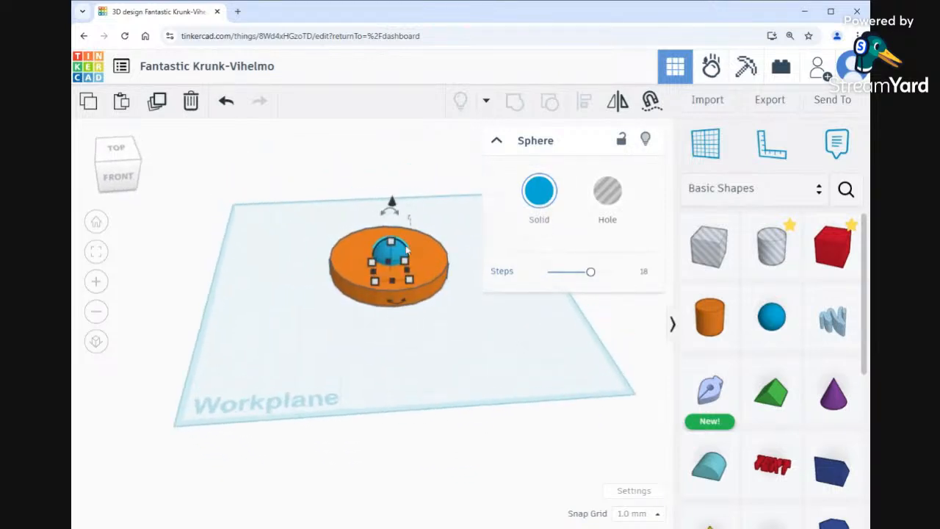
Move the sphere so that it is centred on the disc in the top view, and deselect it
click(529, 350)
right_drag(528, 350, 395, 314)
drag(441, 301, 396, 315)
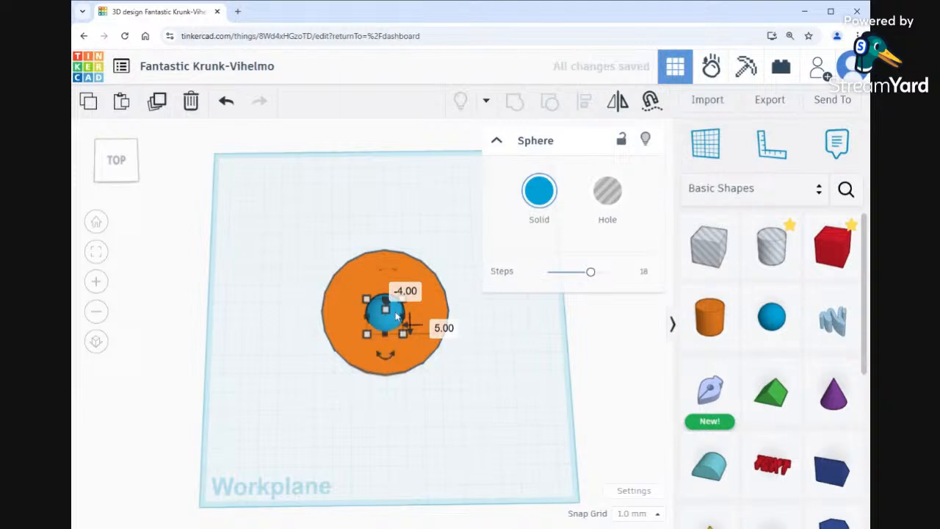
drag(516, 380, 270, 239)
mouse_move(425, 339)
mouse_down()
mouse_move(371, 390)
mouse_move(428, 352)
mouse_move(423, 338)
mouse_up()
click(507, 327)
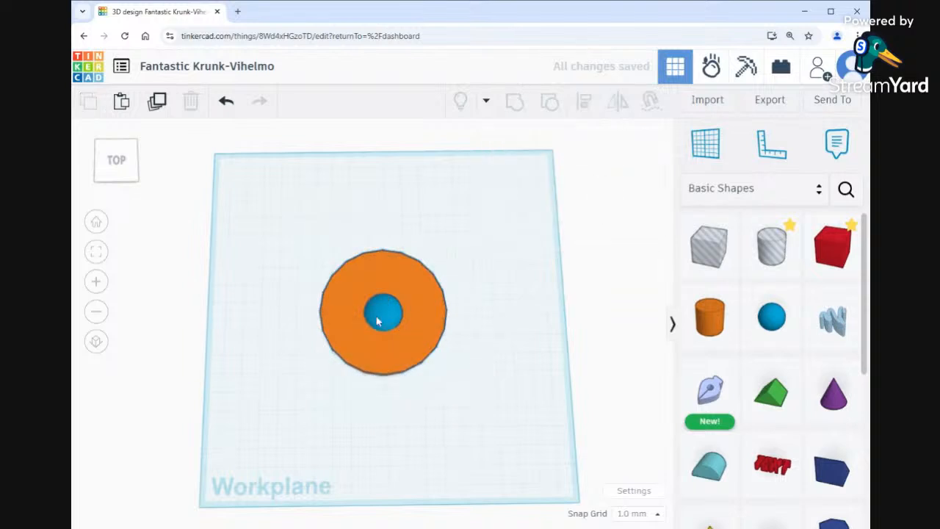
Stretch the sphere upwards to a height of 48 mm, inspect it from above and delete it
click(395, 320)
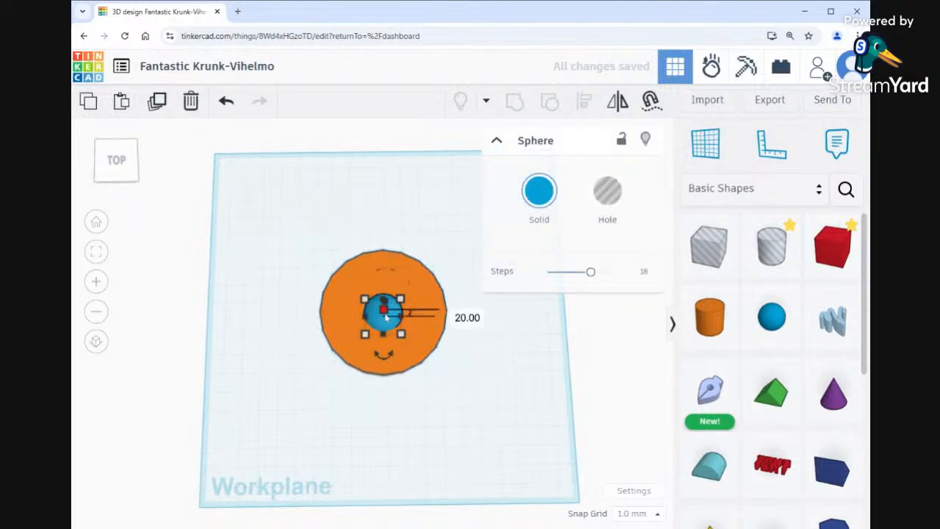
right_drag(506, 352, 495, 278)
drag(382, 235, 383, 190)
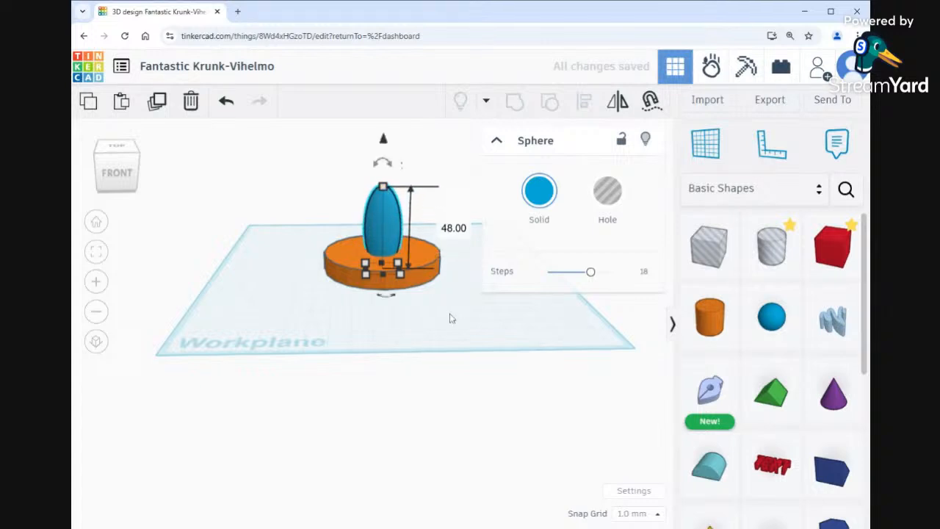
right_drag(451, 318, 399, 356)
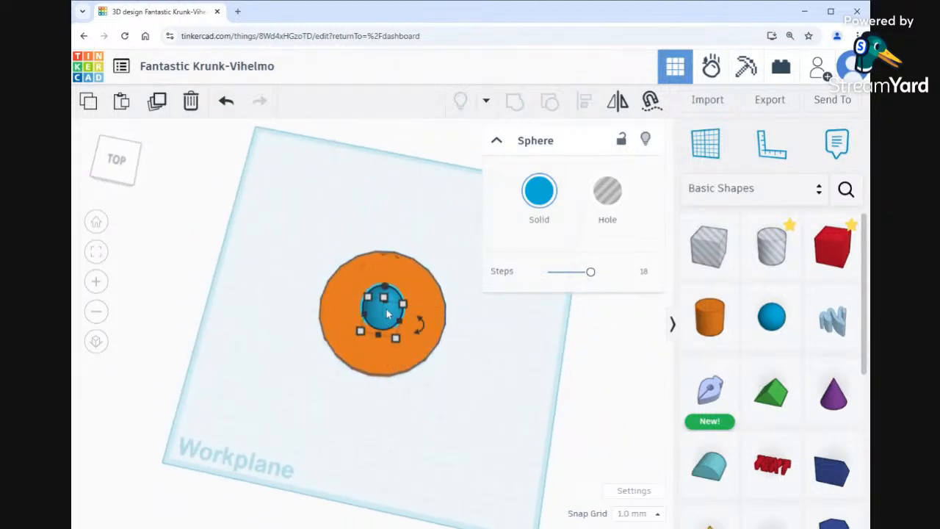
key(Delete)
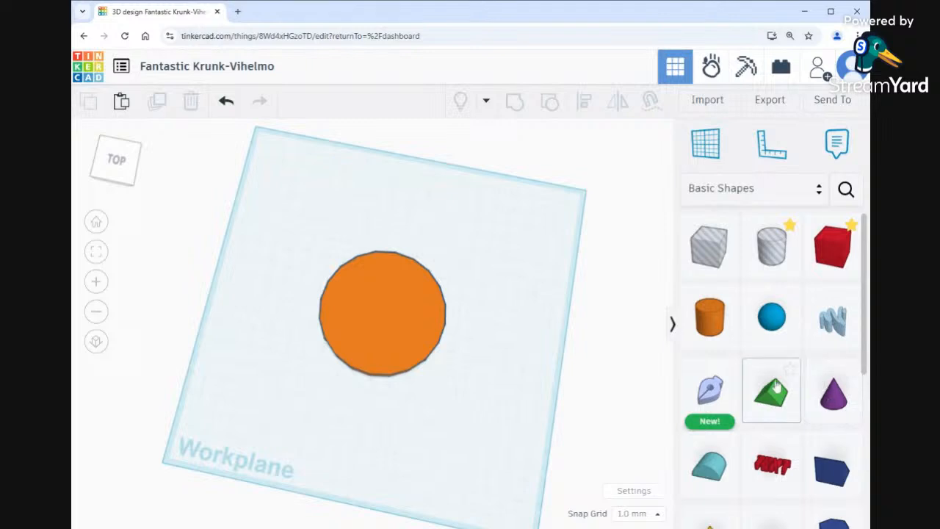
Place a red box from the Basic Shapes beside the orange disc and turn it into a hole
scroll(774, 389, down, 3)
scroll(775, 380, down, 2)
scroll(775, 374, up, 5)
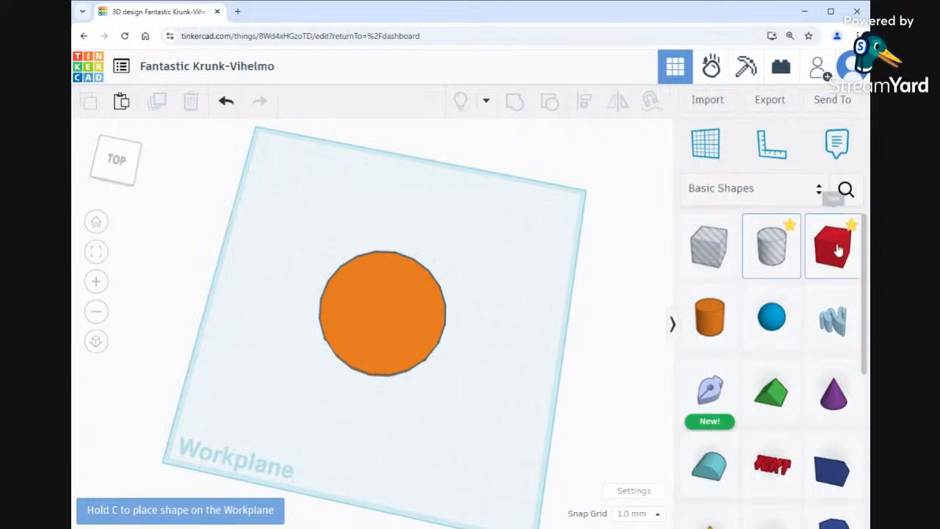
drag(835, 251, 492, 266)
right_drag(445, 413, 474, 430)
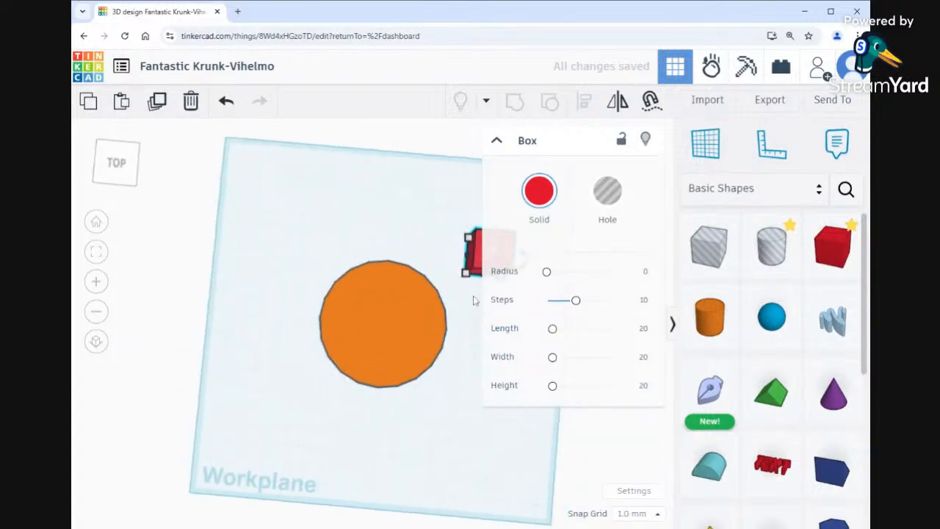
click(537, 191)
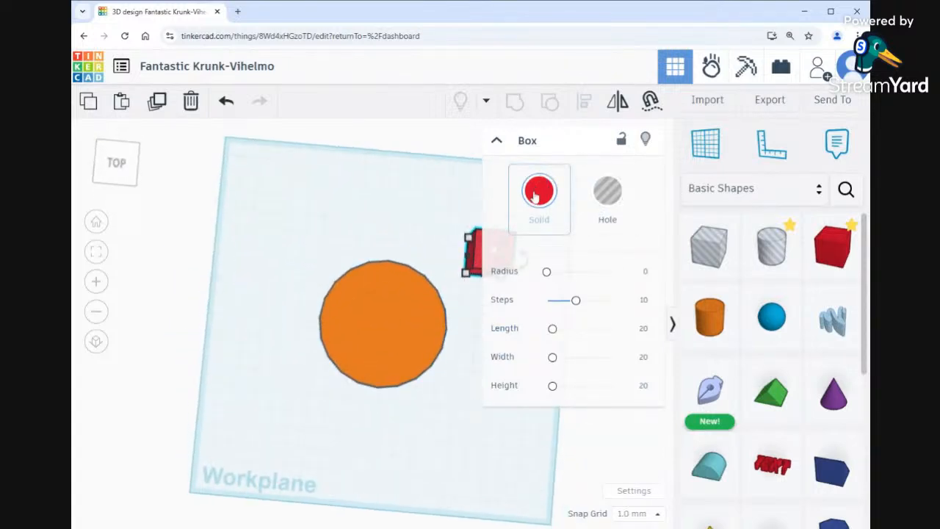
click(606, 193)
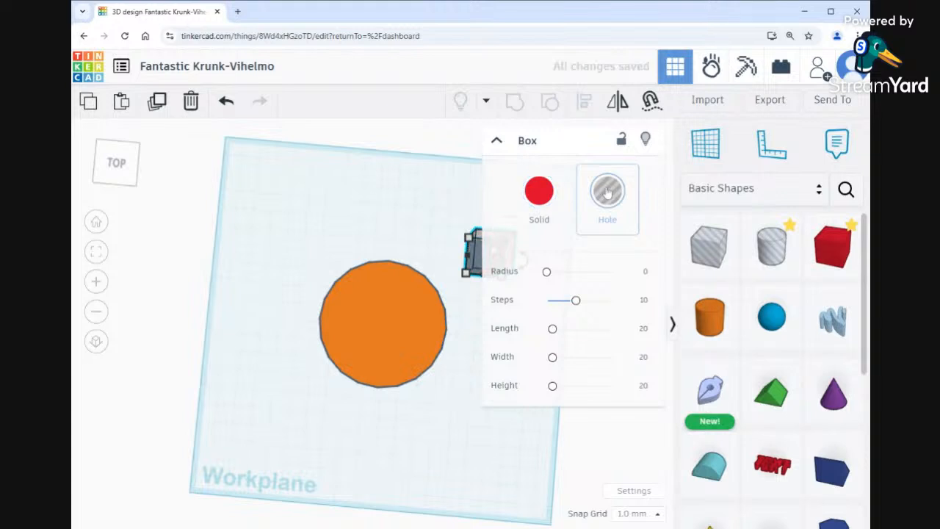
click(456, 429)
Move the box hole to the middle of the disc, lower it slightly through the disc's thickness, and deselect it
drag(489, 246, 384, 318)
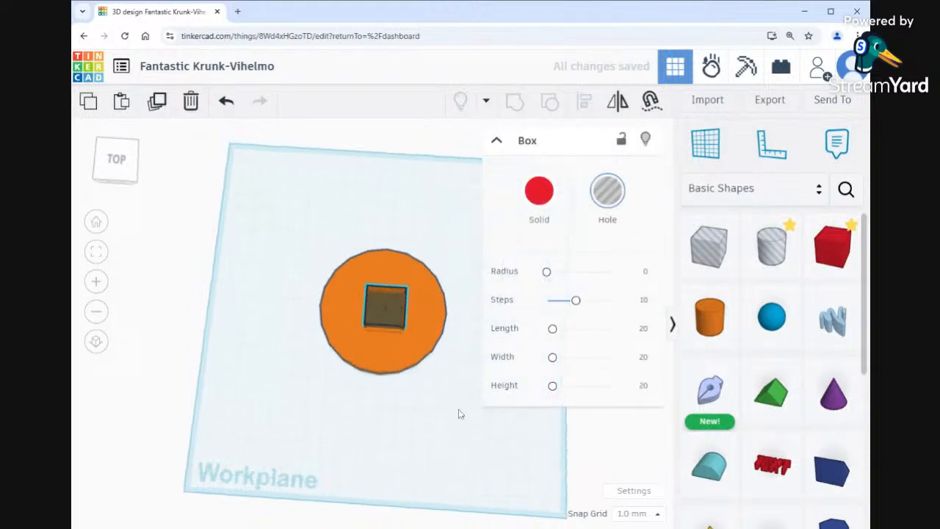
right_drag(457, 414, 464, 306)
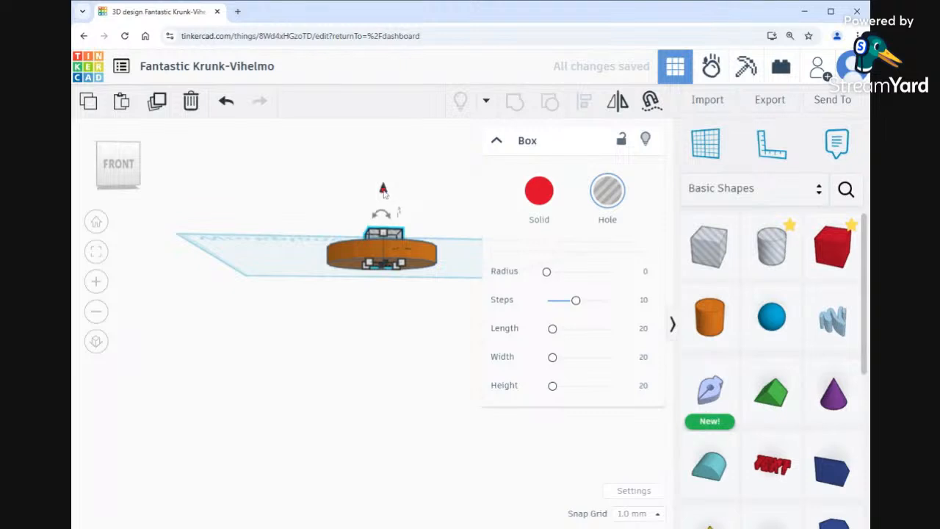
drag(383, 190, 382, 194)
right_drag(430, 346, 419, 458)
click(443, 383)
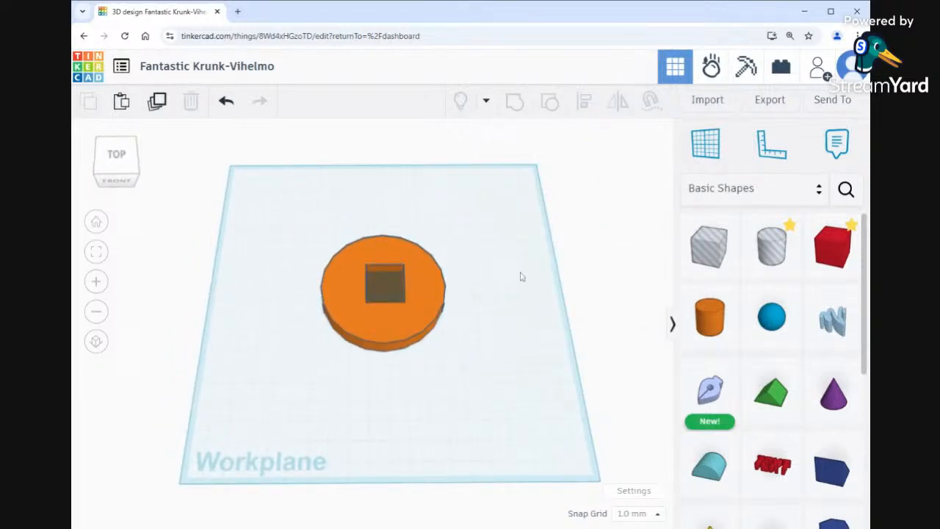
right_drag(520, 274, 516, 328)
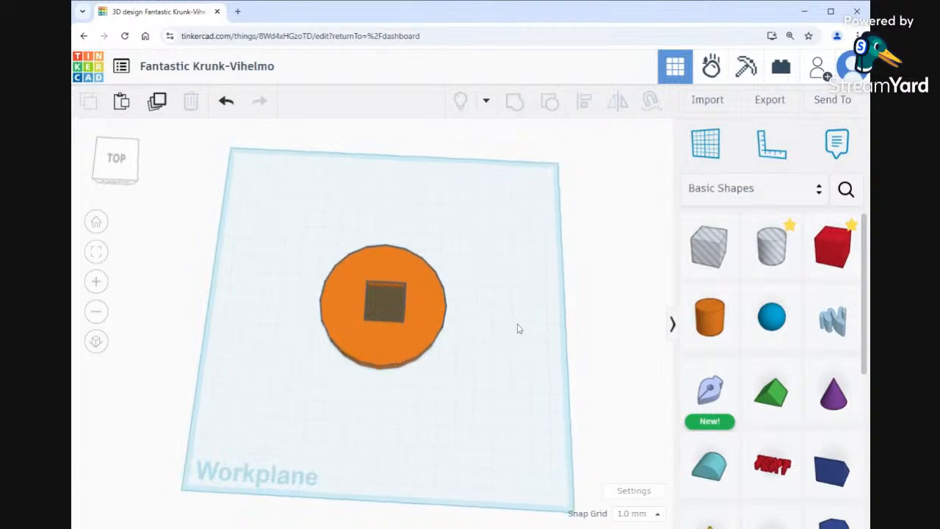
Group the disc and the box hole to cut a square opening through the disc, and inspect the result
key(ctrl+a)
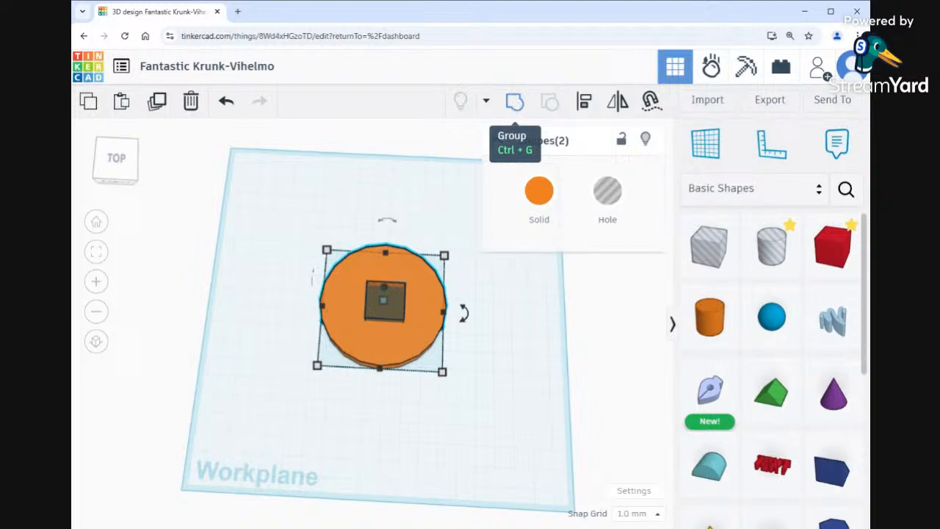
click(513, 102)
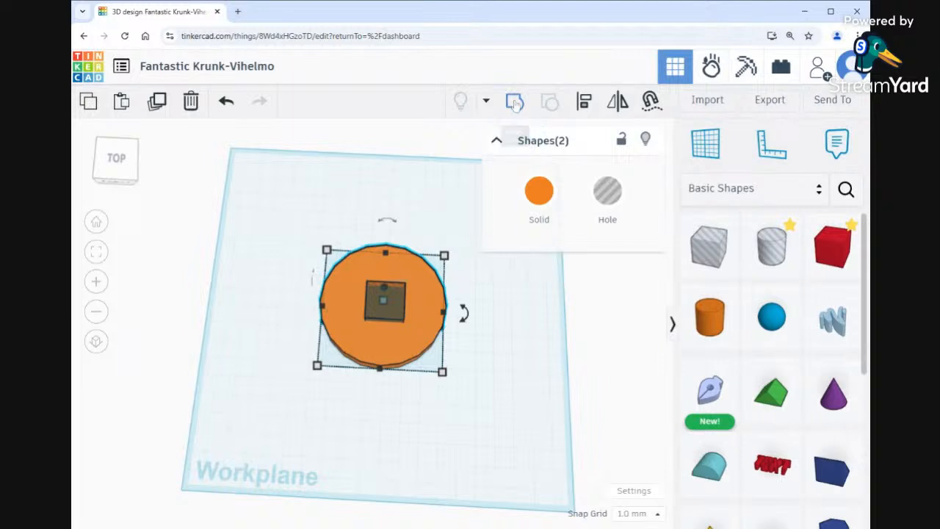
click(510, 370)
right_drag(496, 404, 490, 494)
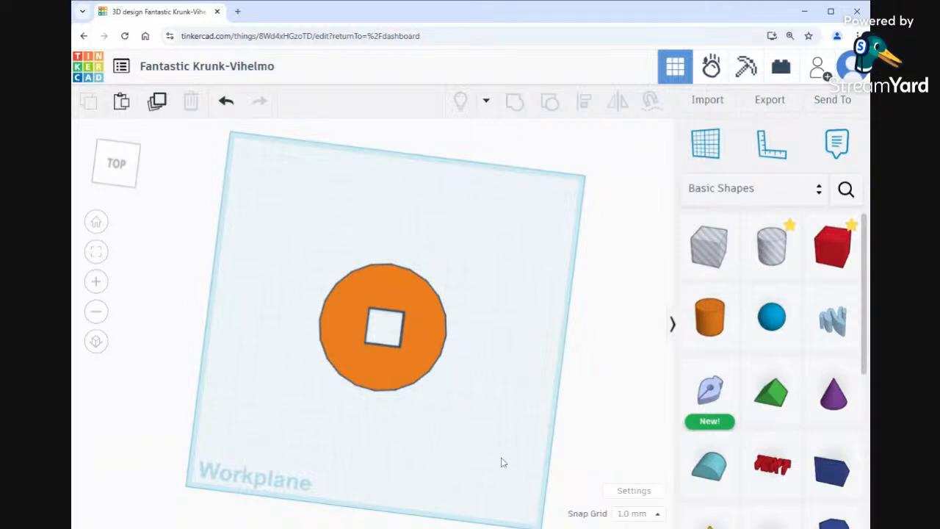
right_drag(465, 434, 461, 384)
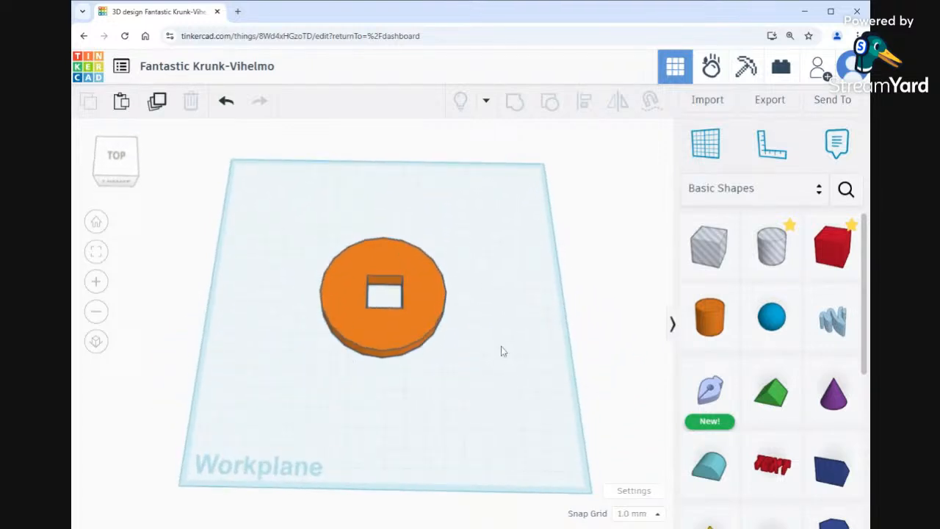
right_drag(500, 351, 483, 372)
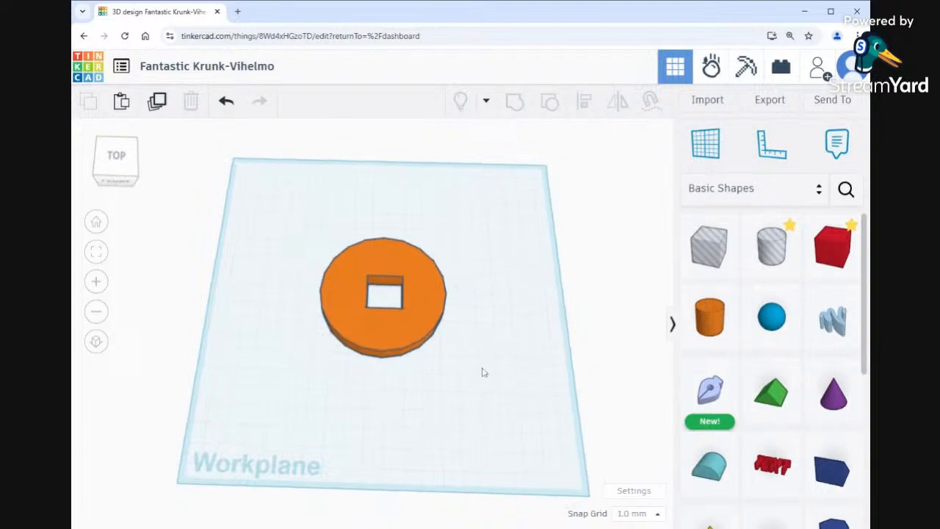
Delete the disc with the square opening to clear the workplane
drag(486, 395, 297, 220)
key(Delete)
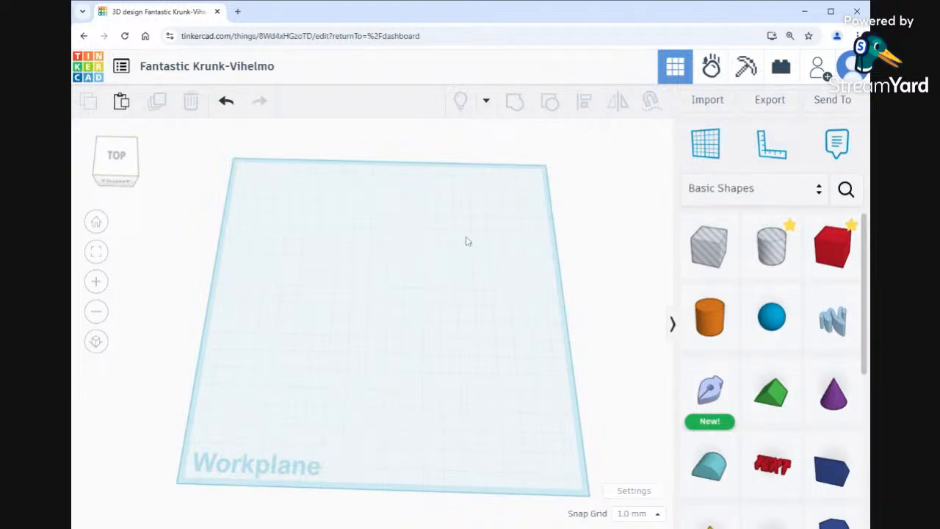
right_drag(472, 257, 478, 286)
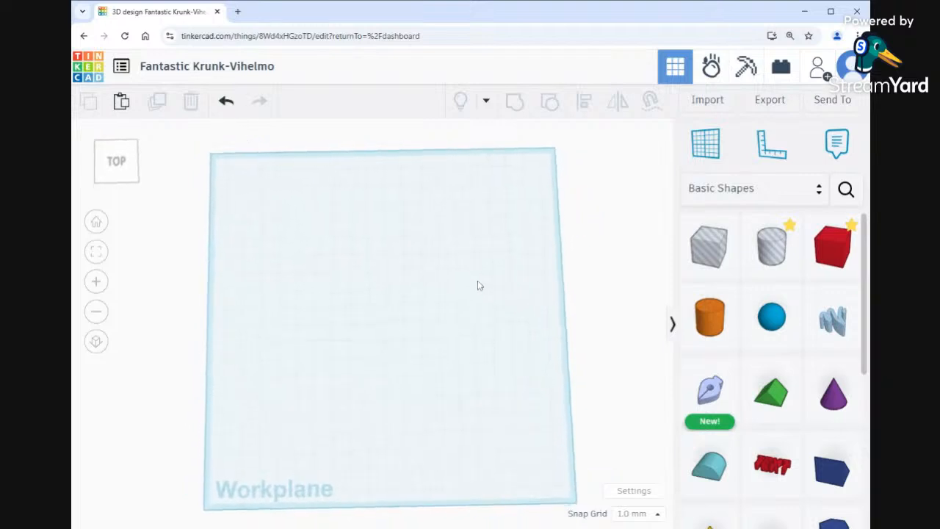
Import gecko_even_better2.STL in millimetres at a scale of 50 %
click(703, 103)
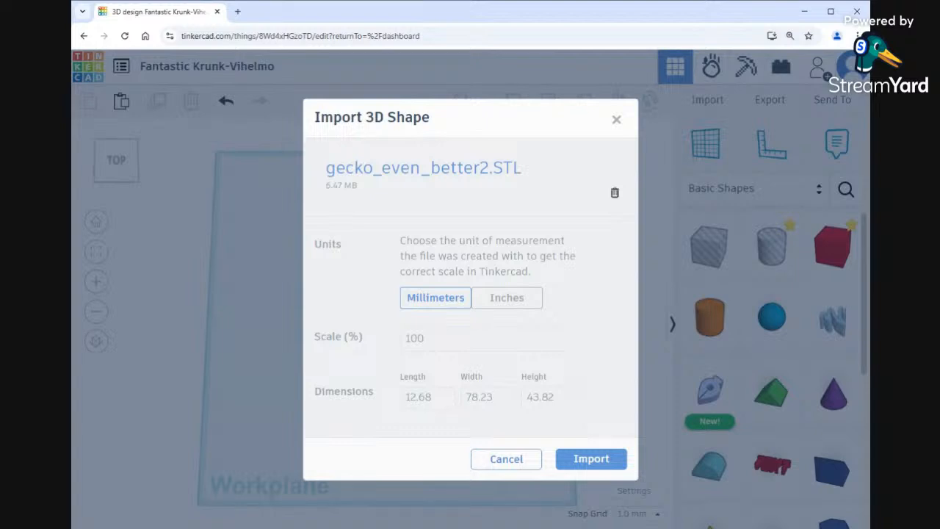
click(434, 338)
drag(410, 338, 401, 339)
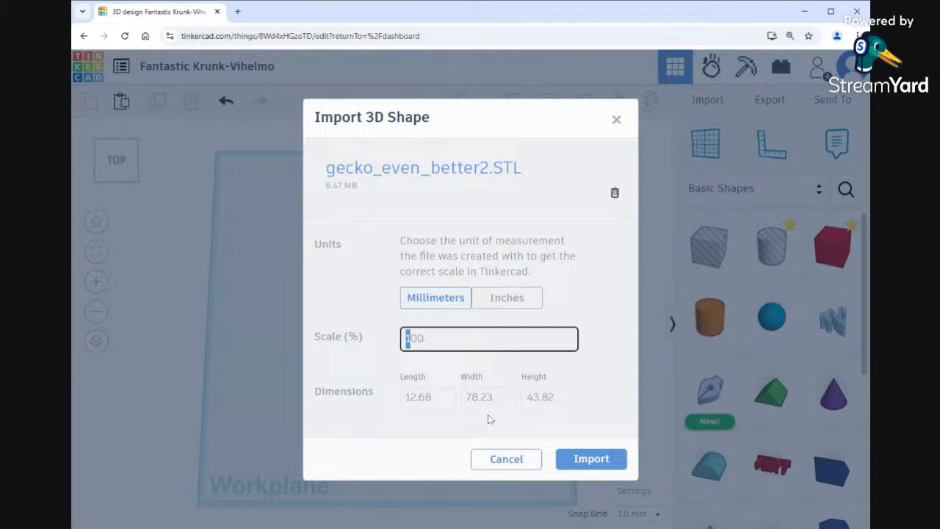
click(603, 361)
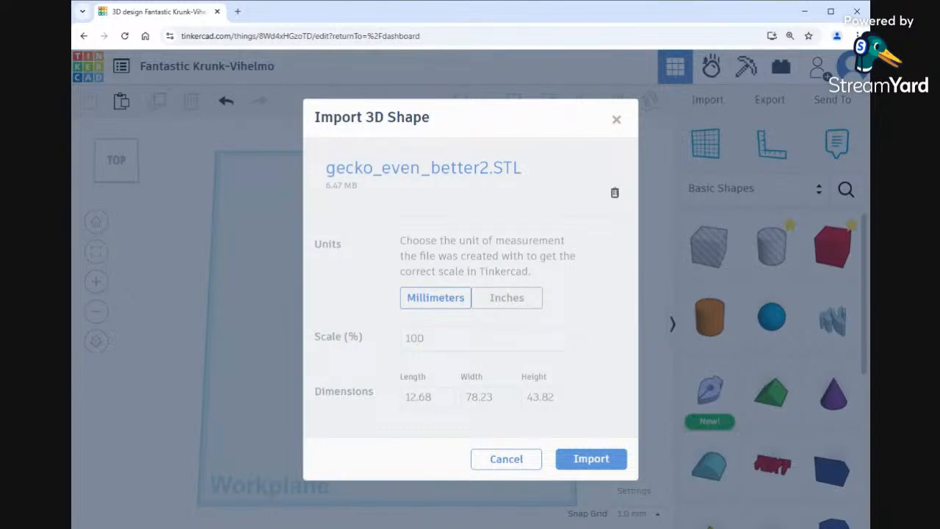
drag(428, 338, 380, 338)
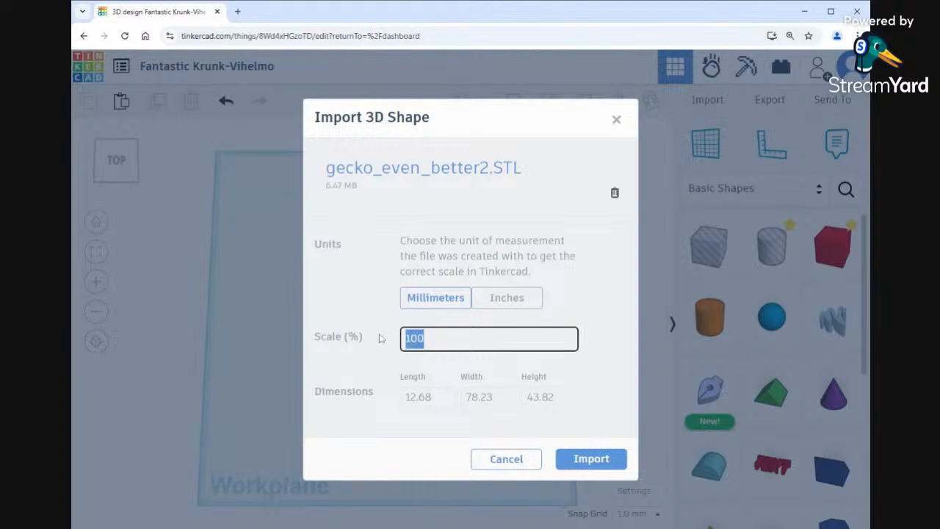
text(50)
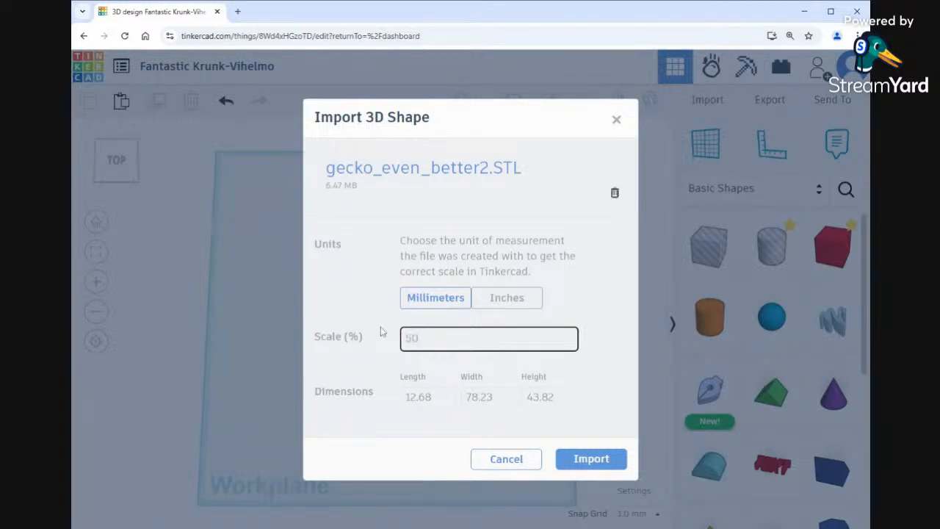
click(491, 397)
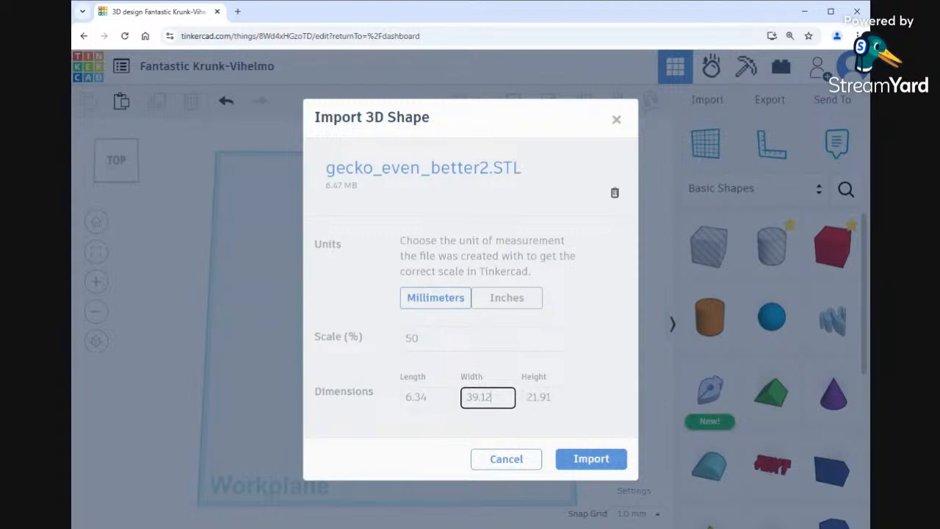
click(587, 460)
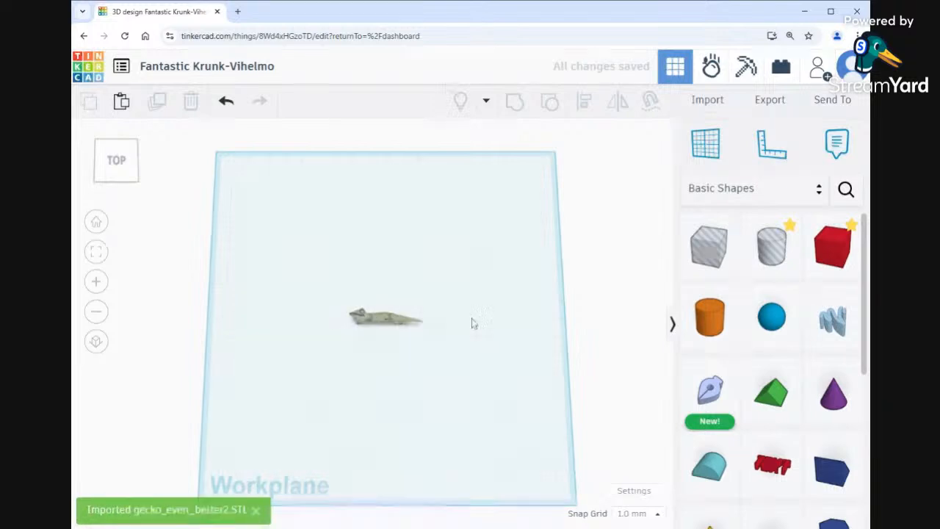
Inspect the imported gecko closely, rotate it 90° about its body's long axis so its feet face the workplane, and deselect it
scroll(377, 330, up, 5)
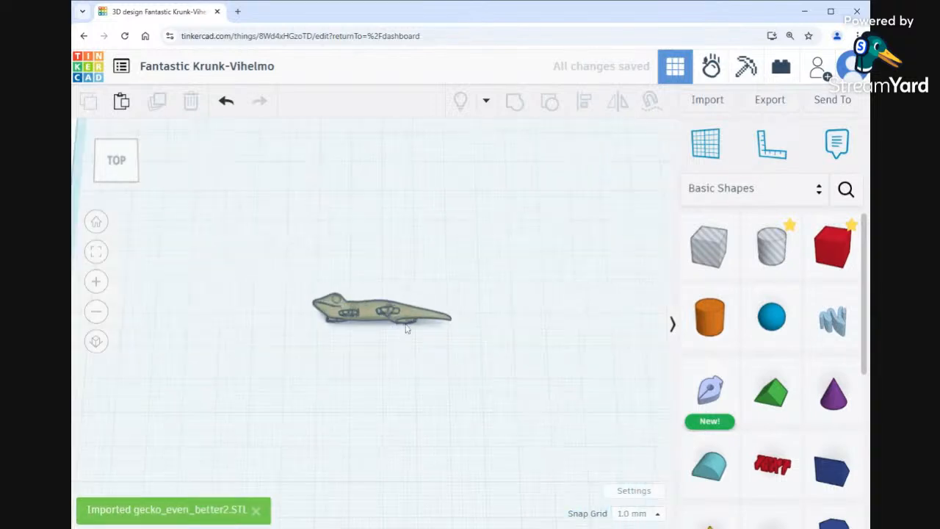
scroll(405, 329, up, 8)
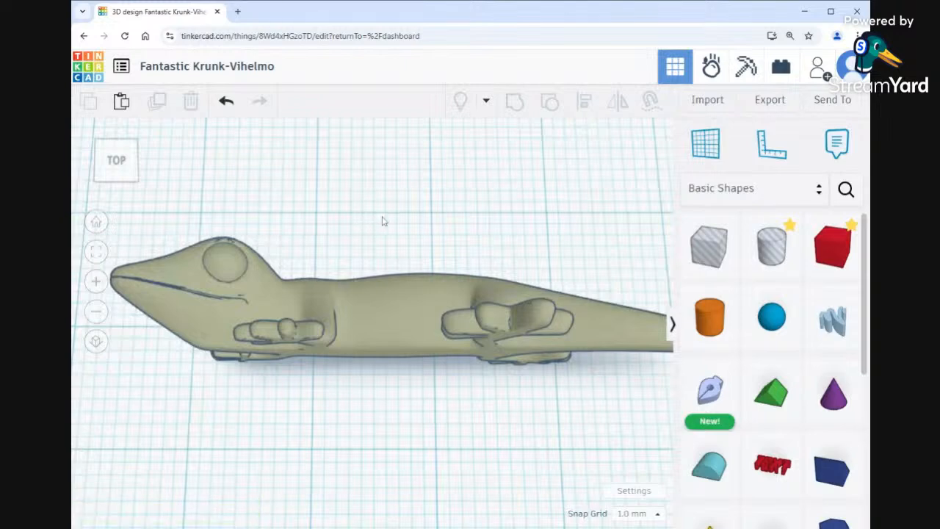
right_drag(382, 220, 403, 233)
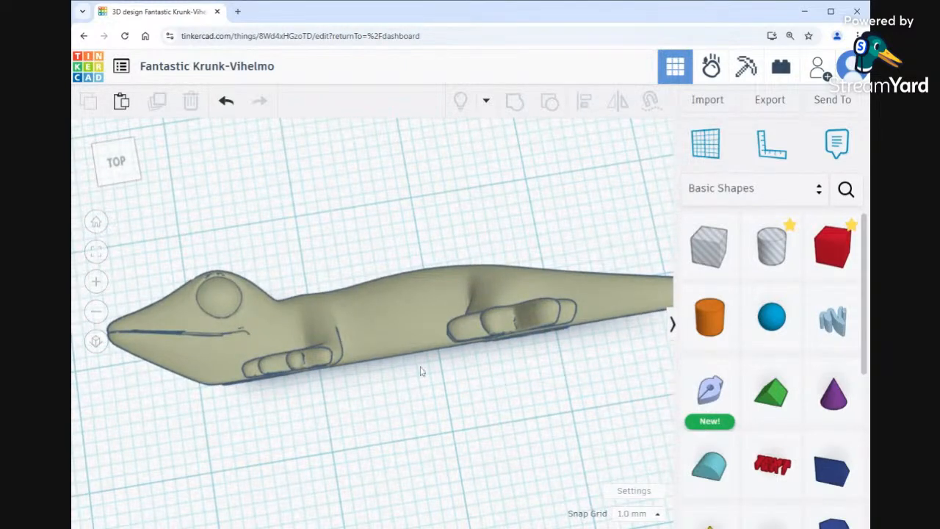
scroll(418, 369, down, 5)
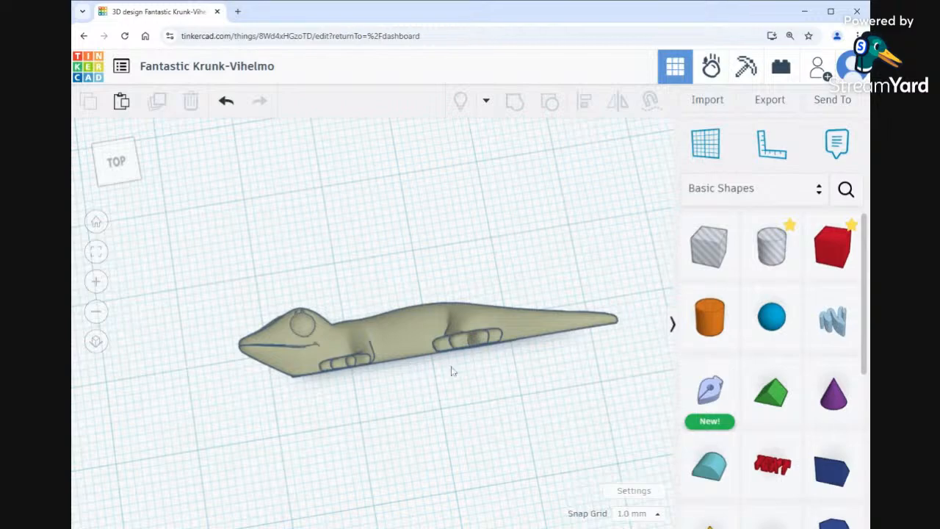
scroll(497, 367, up, 2)
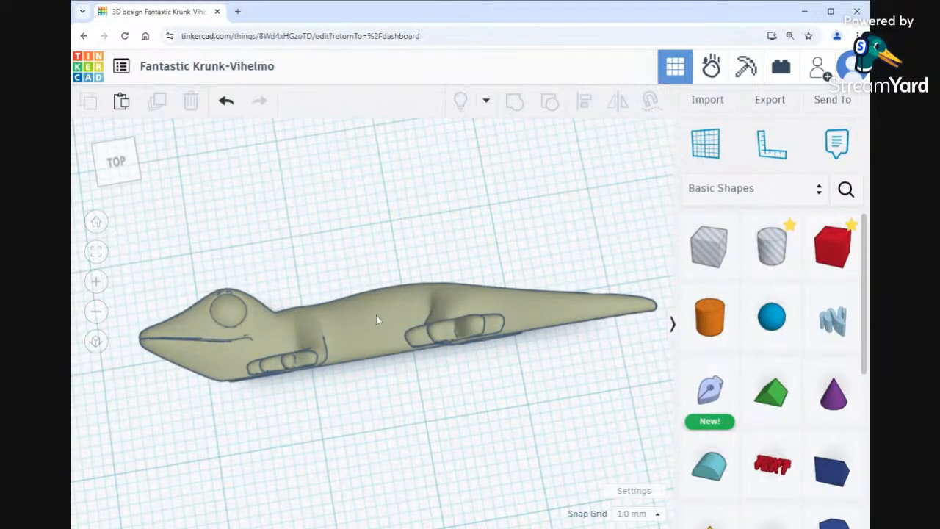
right_drag(525, 409, 676, 376)
click(381, 195)
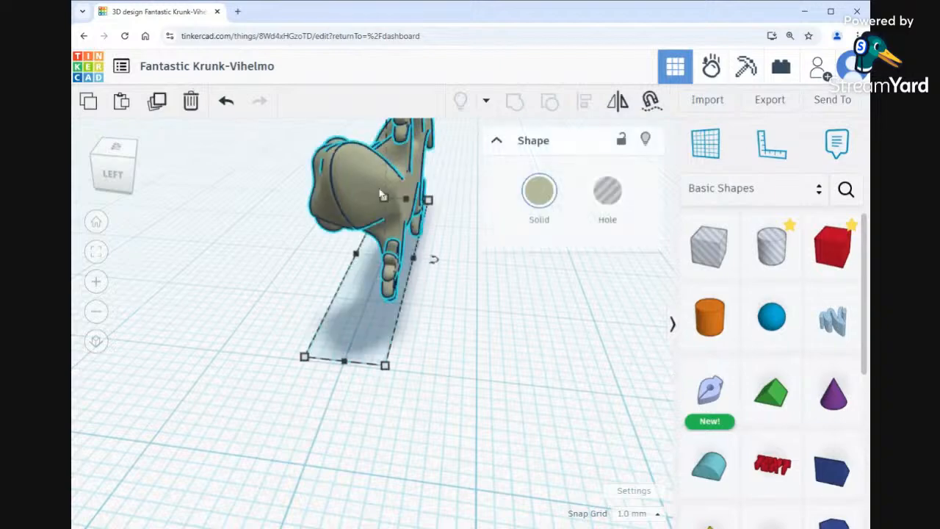
right_drag(482, 304, 505, 294)
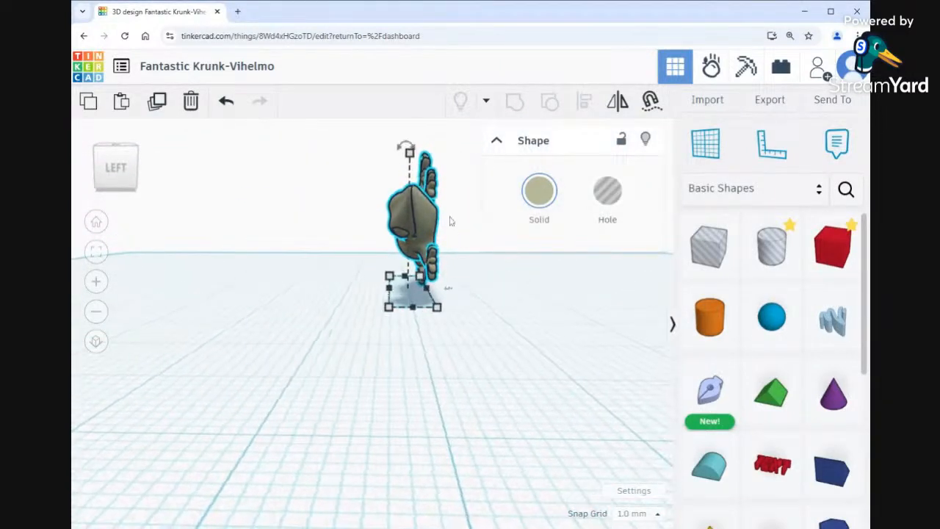
drag(403, 147, 470, 226)
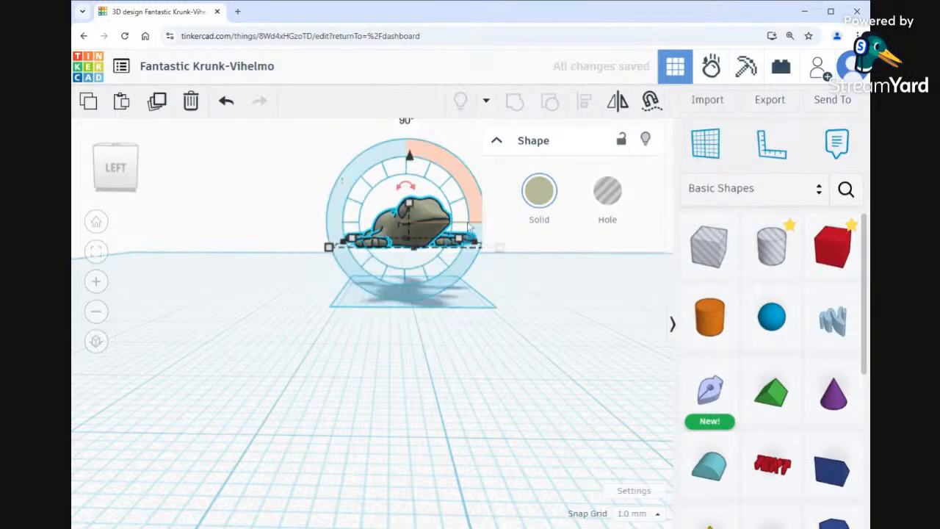
click(584, 373)
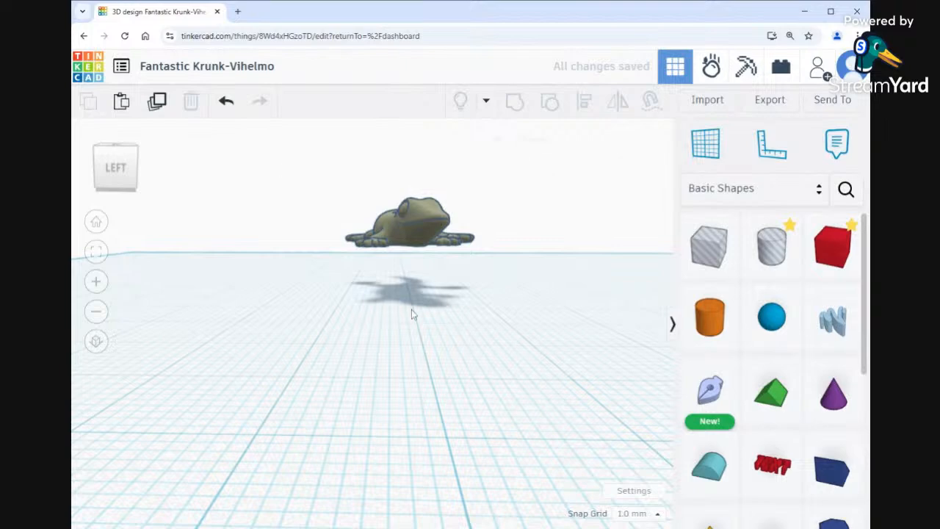
Lower the gecko onto the workplane so it sits at height 0 mm, and deselect it
click(411, 246)
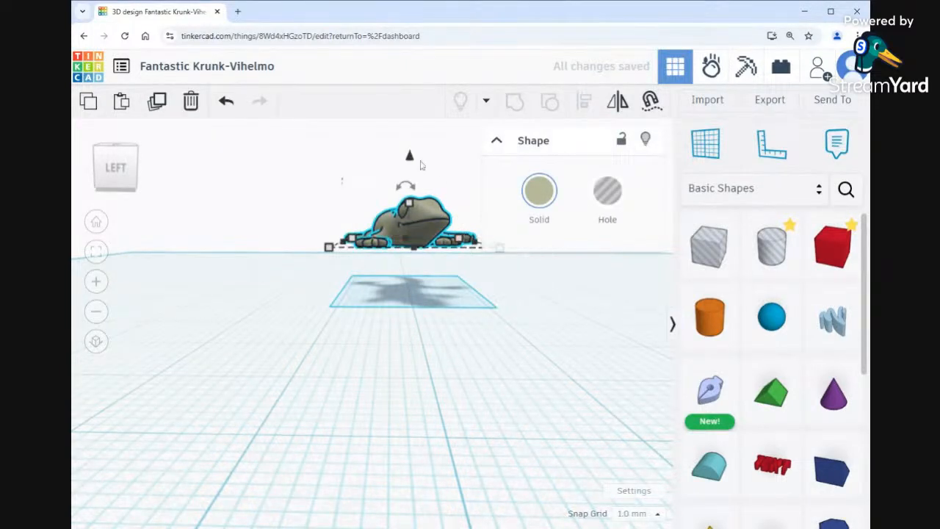
click(497, 141)
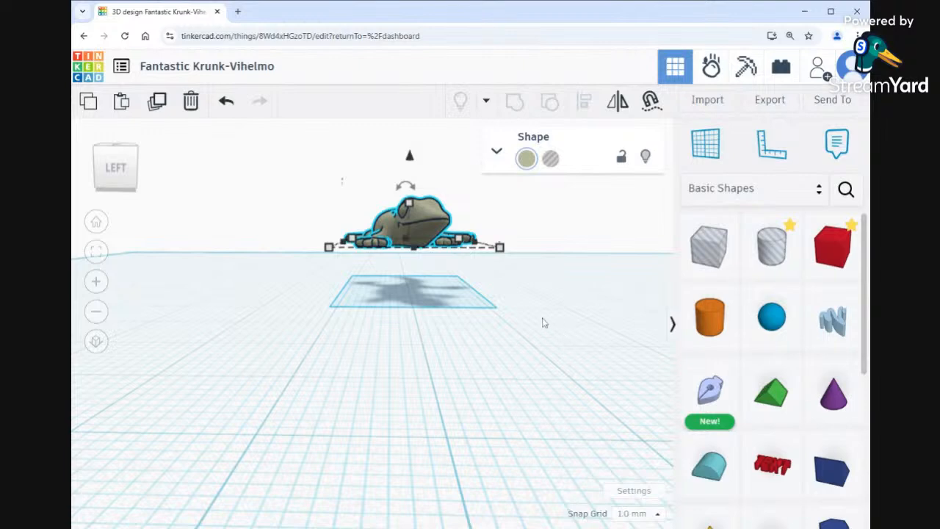
right_drag(541, 321, 531, 339)
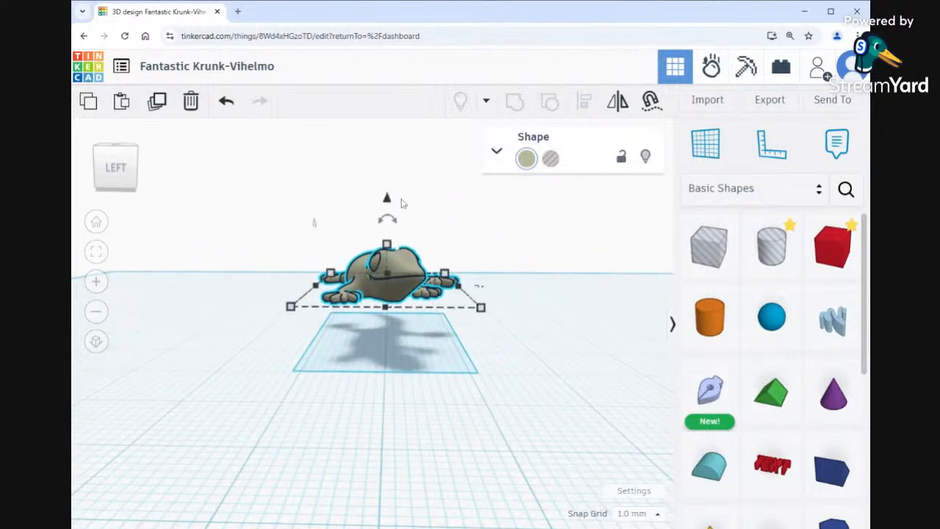
drag(387, 198, 387, 197)
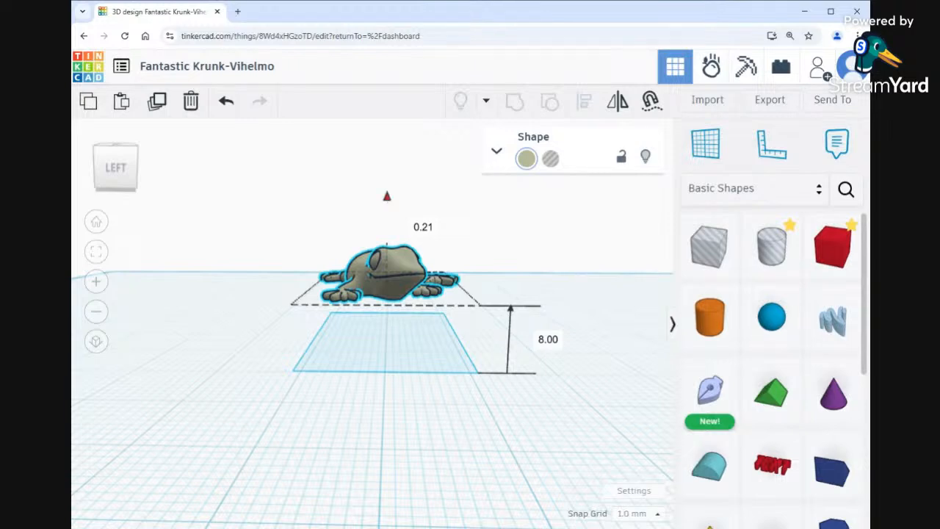
mouse_move(387, 196)
mouse_down()
mouse_move(386, 182)
mouse_move(386, 210)
mouse_move(385, 176)
mouse_move(386, 204)
mouse_move(386, 183)
mouse_move(387, 191)
mouse_up()
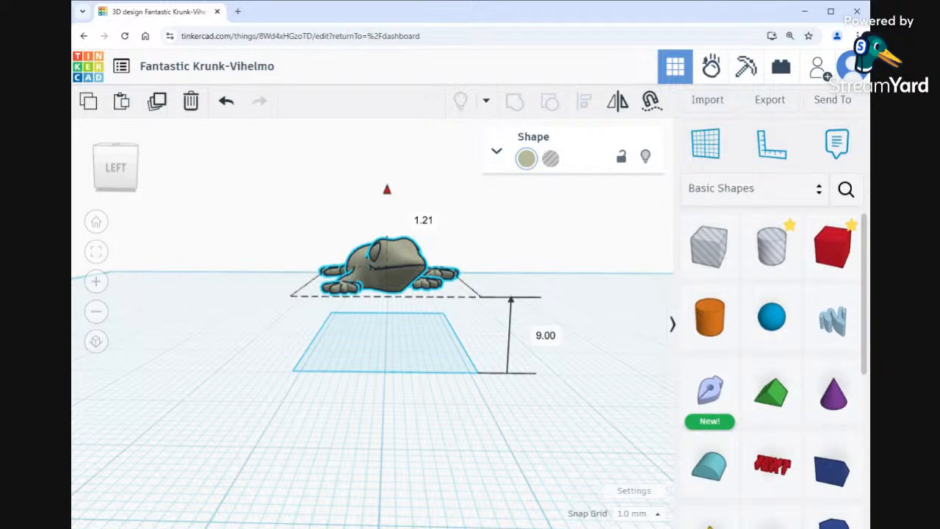
drag(387, 190, 379, 252)
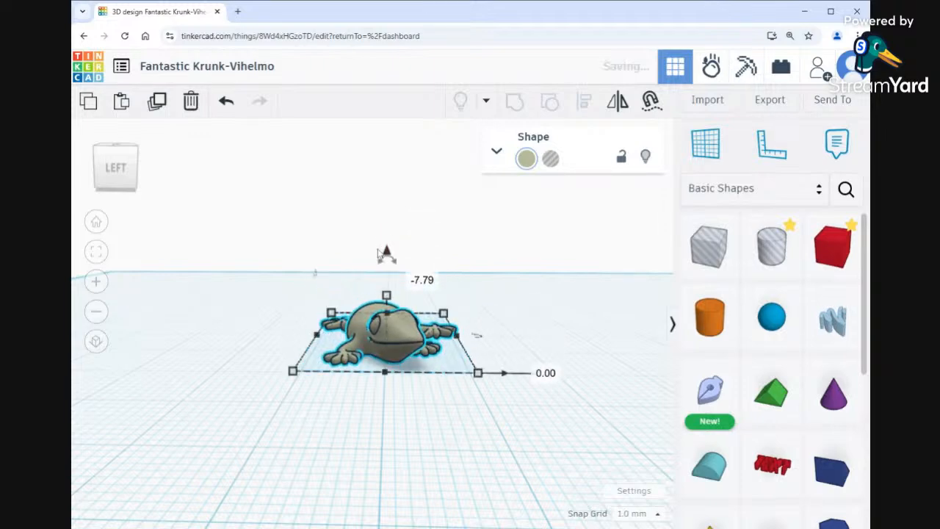
click(518, 424)
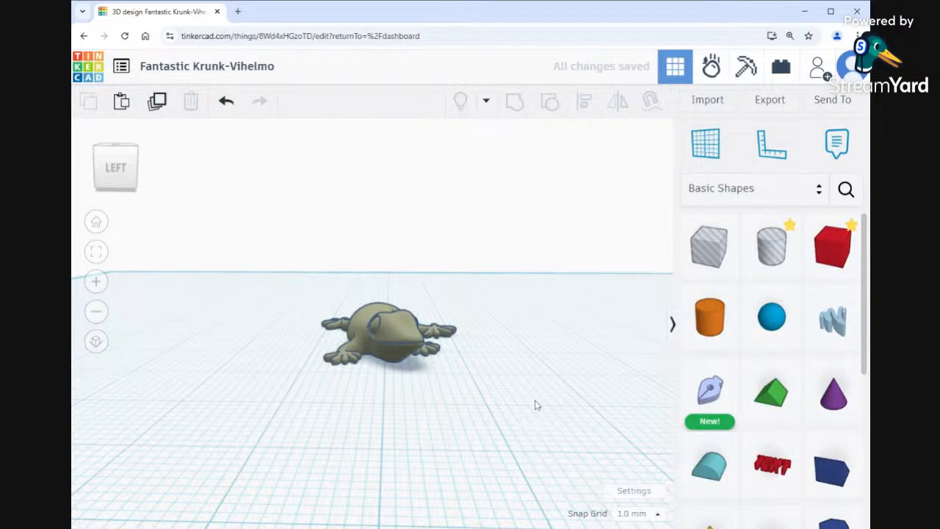
Place a torus from the basic shapes on the workplane beside the gecko
right_drag(535, 405, 432, 389)
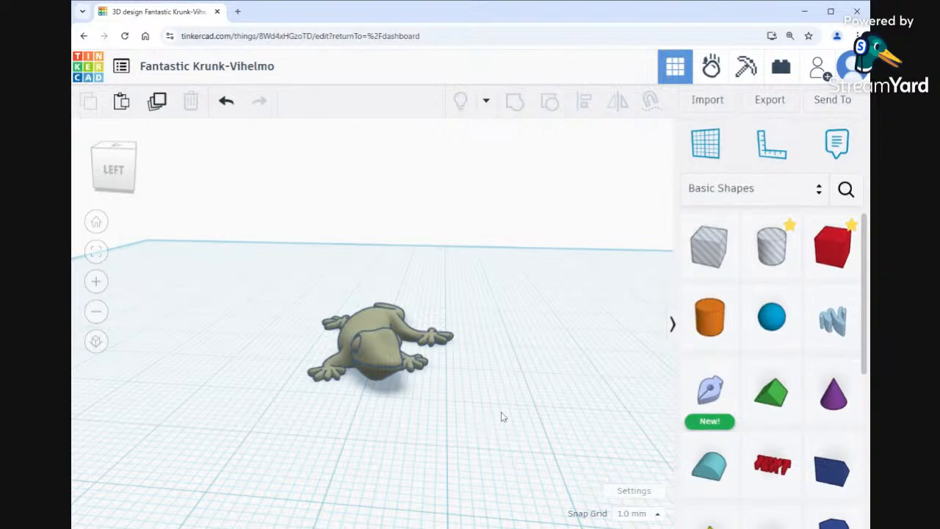
scroll(504, 417, down, 1)
scroll(511, 411, up, 1)
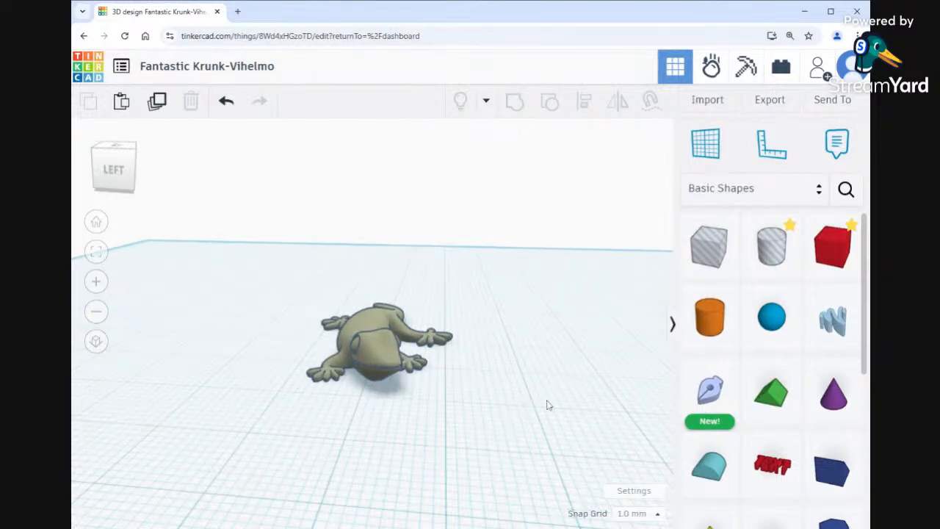
scroll(801, 378, down, 3)
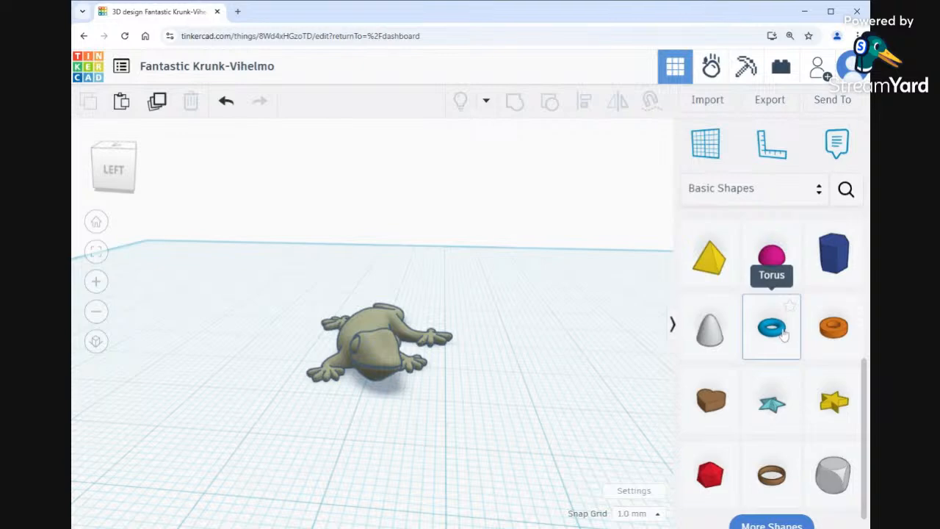
drag(778, 336, 589, 397)
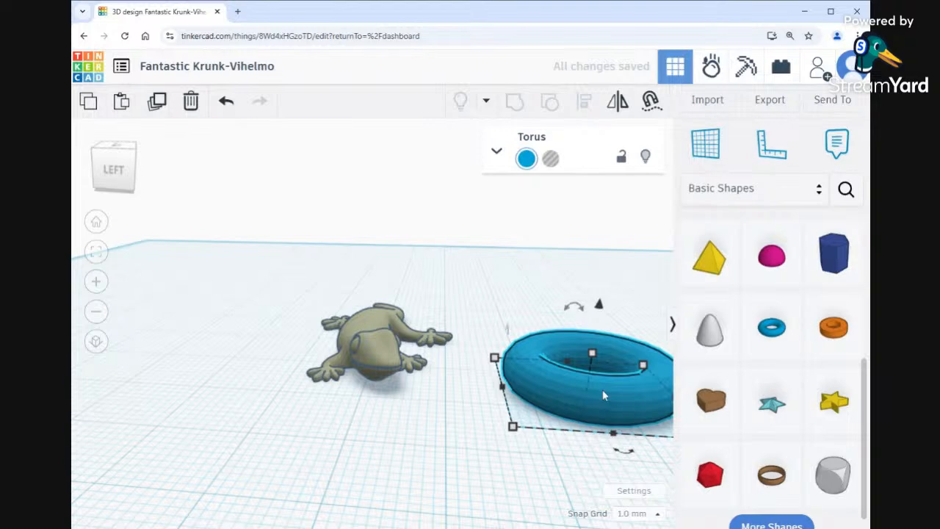
Shrink the torus to a 5 × 5 mm footprint and flatten it into a thin ring
scroll(601, 395, down, 4)
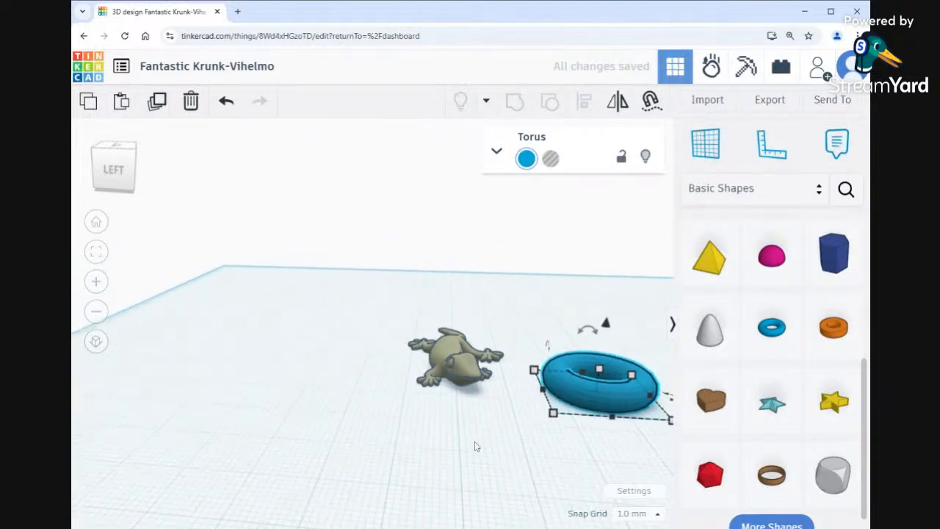
scroll(505, 432, down, 1)
scroll(505, 432, up, 1)
middle_drag(505, 431, 417, 416)
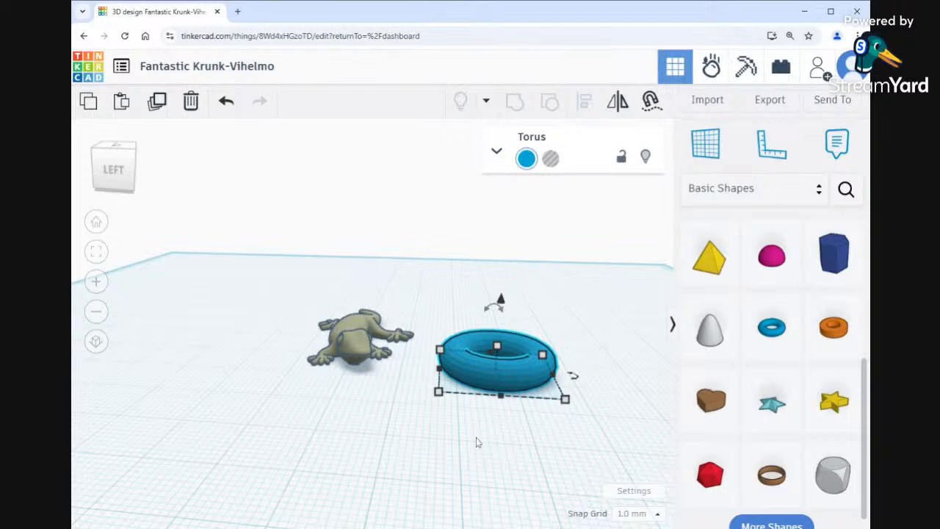
right_drag(476, 441, 477, 456)
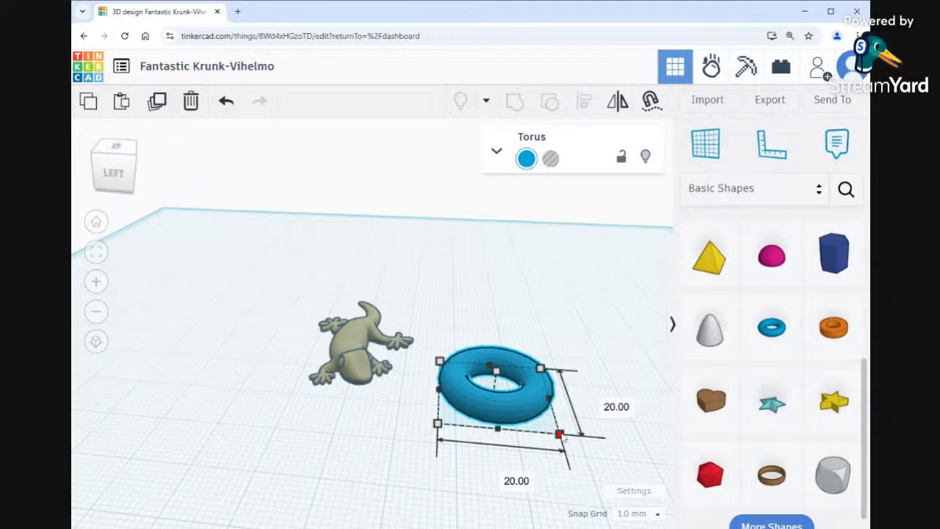
drag(559, 434, 475, 381)
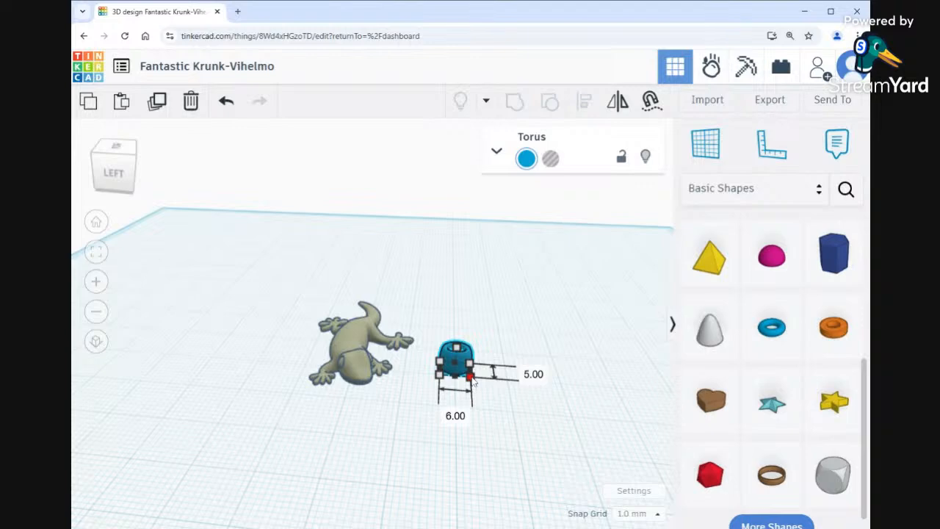
mouse_move(474, 383)
mouse_down()
mouse_move(510, 406)
mouse_move(465, 373)
mouse_up()
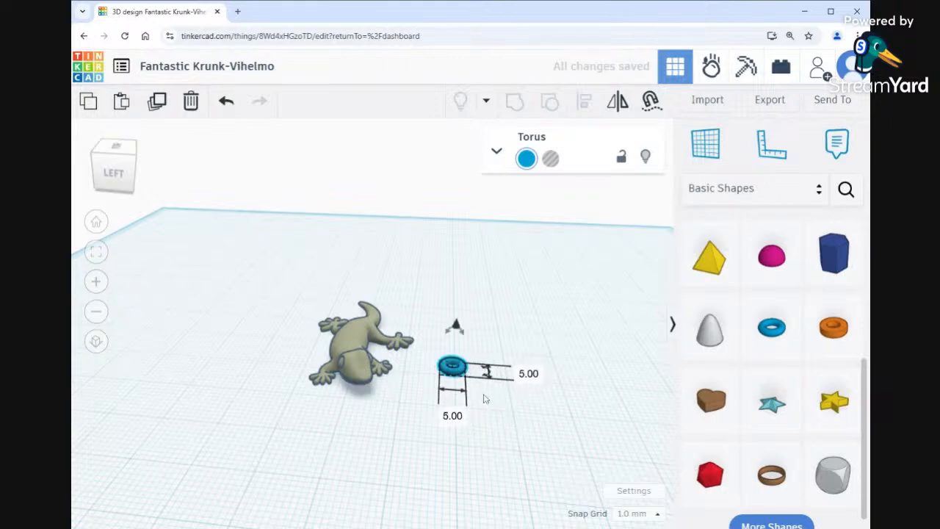
Viewed from above, move the torus 15 mm sideways and 13 mm along the gecko to the tip of its snout
right_drag(484, 399, 484, 487)
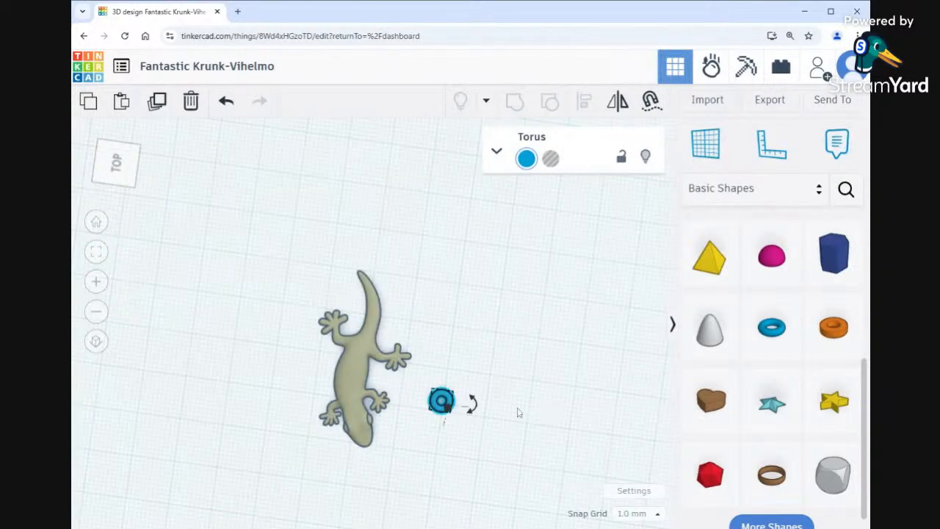
right_drag(535, 404, 594, 335)
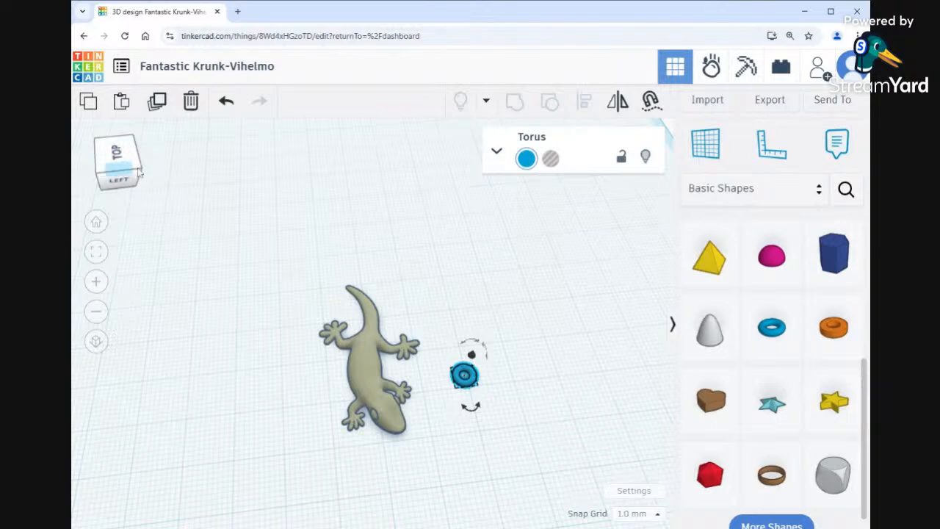
click(119, 156)
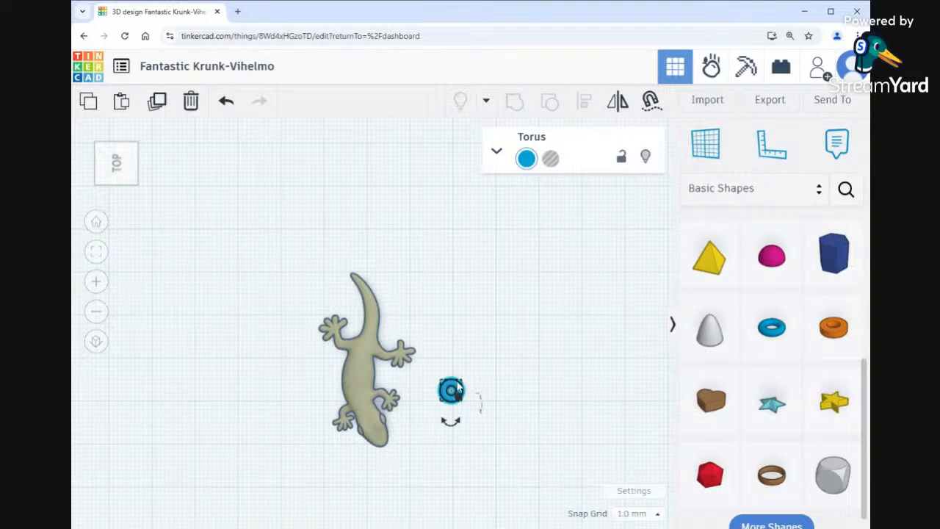
click(512, 362)
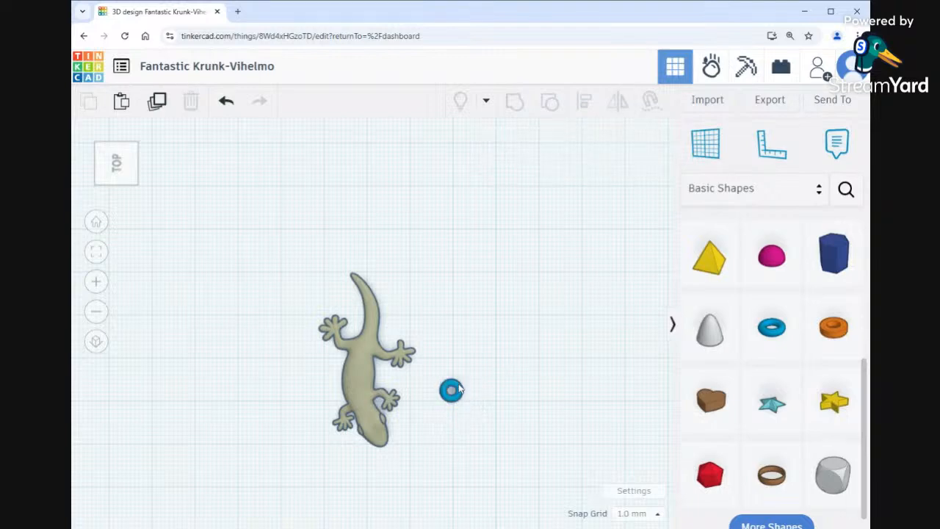
drag(456, 389, 389, 445)
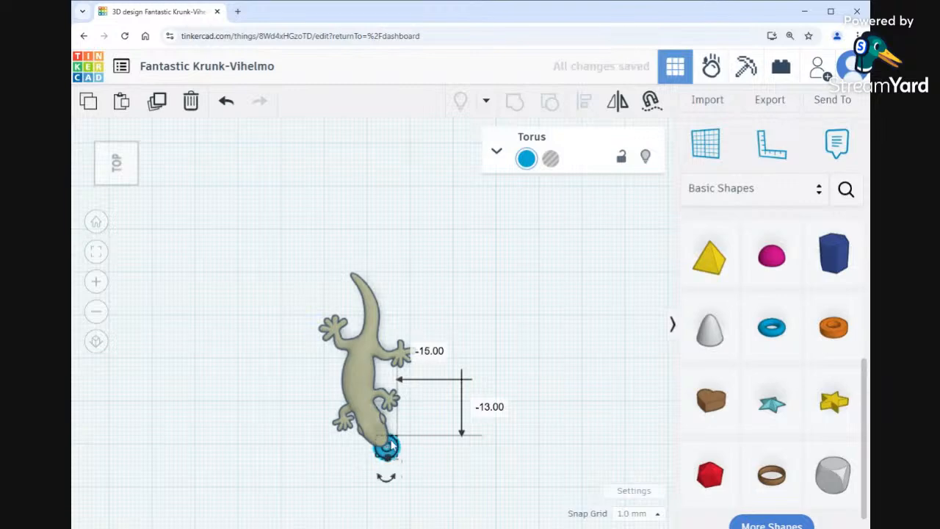
Raise the torus 3 mm above the workplane to the height of the gecko's snout
right_drag(503, 498, 501, 372)
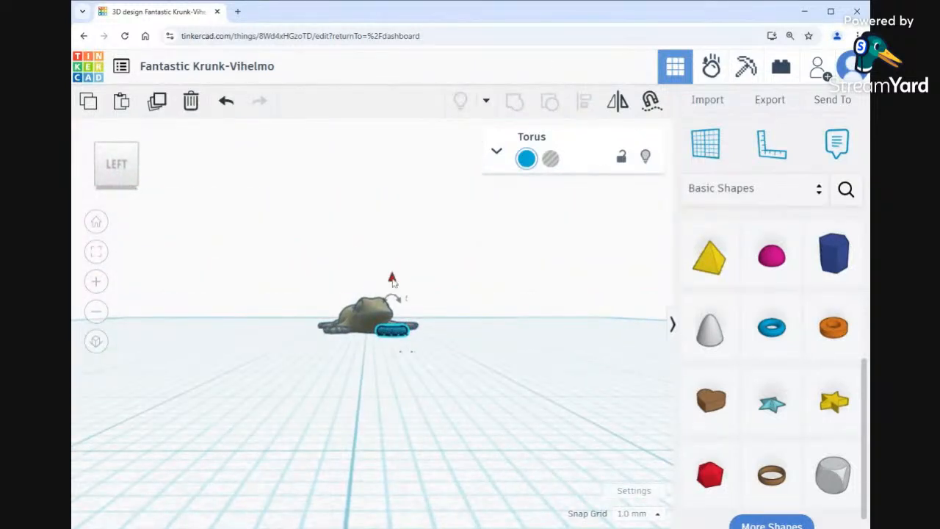
click(392, 280)
drag(394, 281, 390, 260)
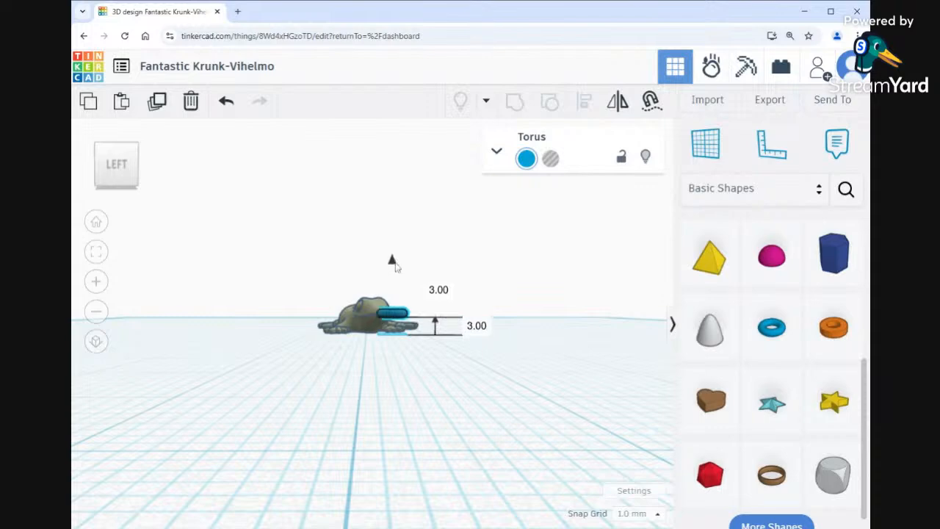
right_drag(407, 380, 519, 390)
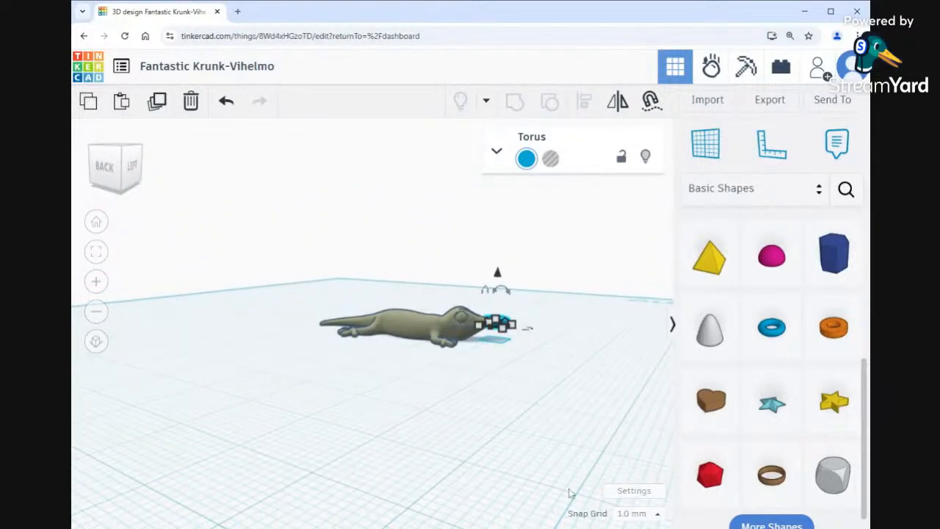
Set the snap grid to 0.5 mm and nudge the torus into the gecko's snout so the two overlap
click(657, 514)
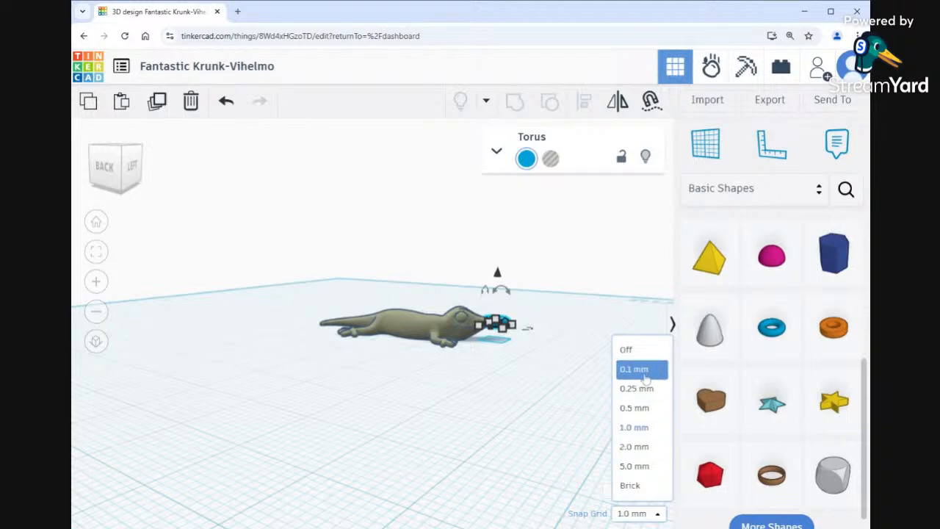
click(643, 409)
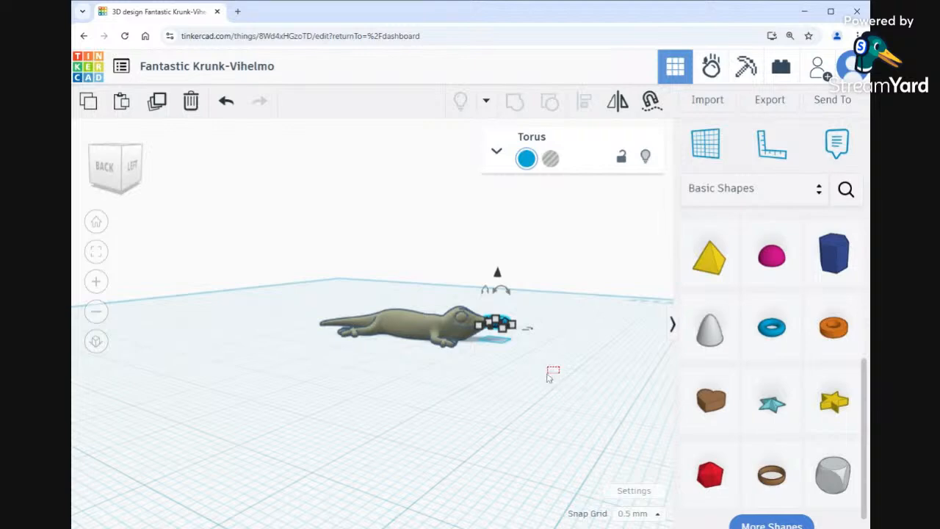
click(547, 376)
right_drag(558, 338, 546, 400)
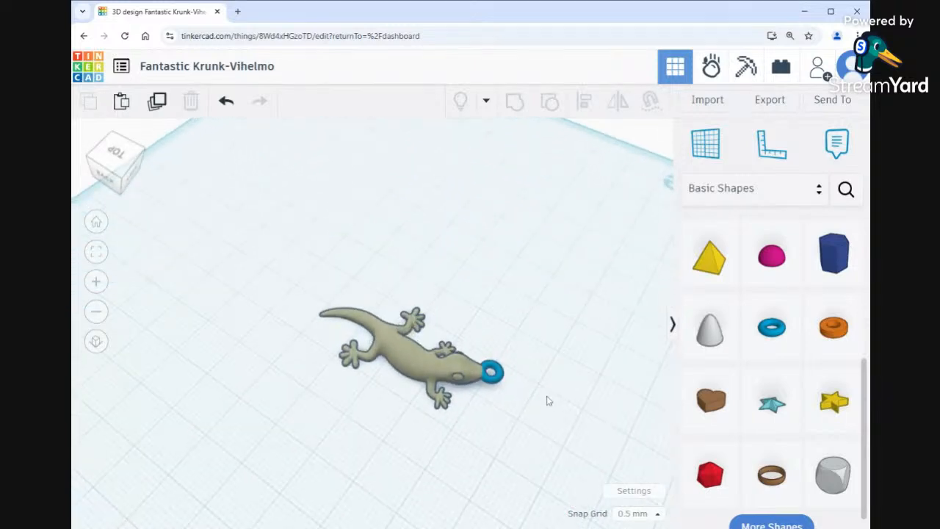
click(492, 380)
click(518, 378)
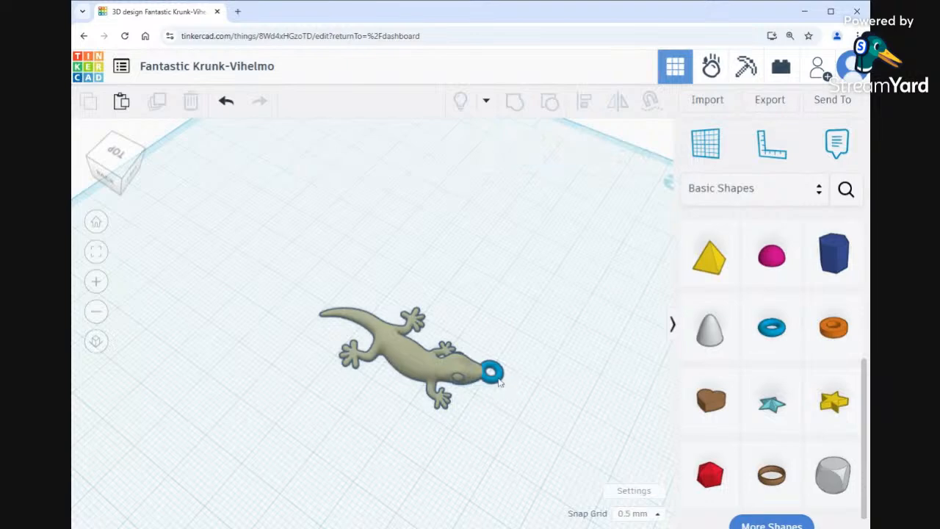
drag(495, 383, 492, 392)
click(592, 336)
mouse_move(575, 428)
right_down()
mouse_move(581, 361)
mouse_move(596, 338)
mouse_move(484, 354)
mouse_move(280, 361)
mouse_move(271, 379)
mouse_move(461, 520)
mouse_move(539, 481)
mouse_move(586, 432)
mouse_move(580, 441)
right_up()
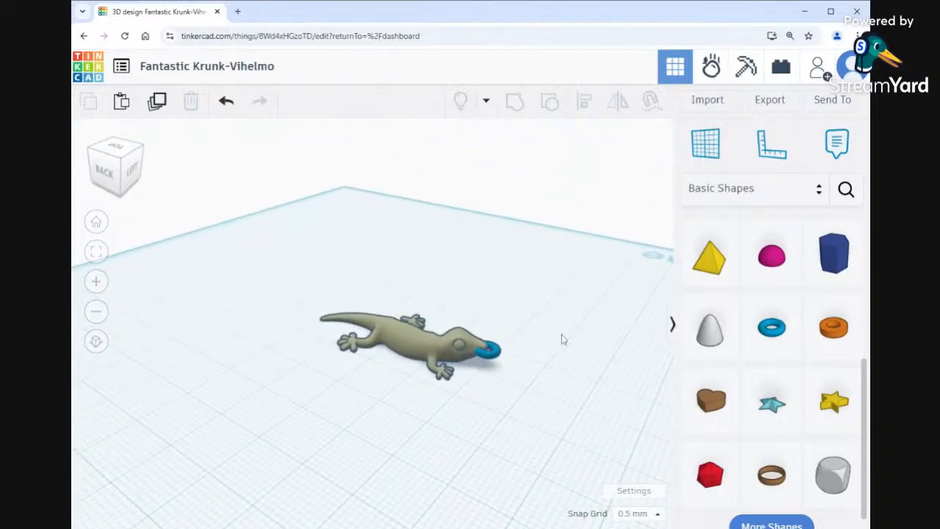
right_drag(570, 337, 572, 359)
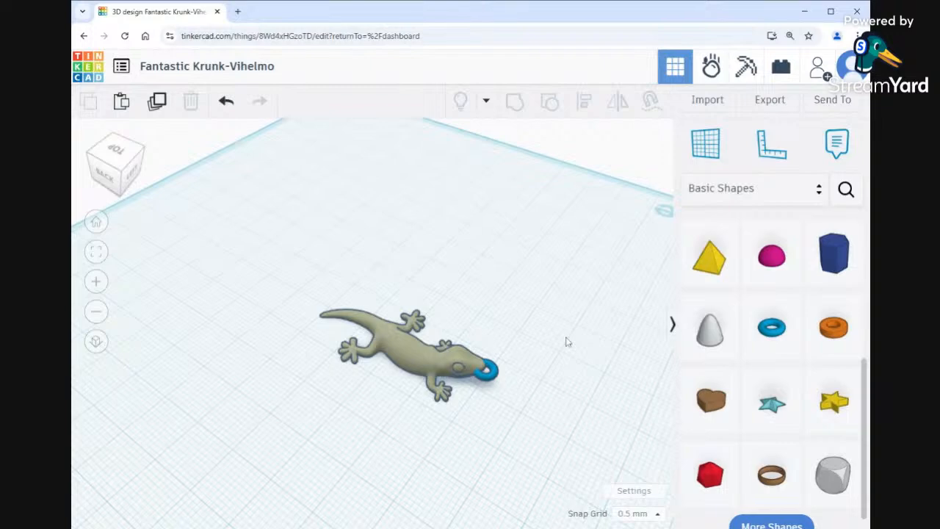
Group the gecko and the torus into a single object and deselect it
key(ctrl+a)
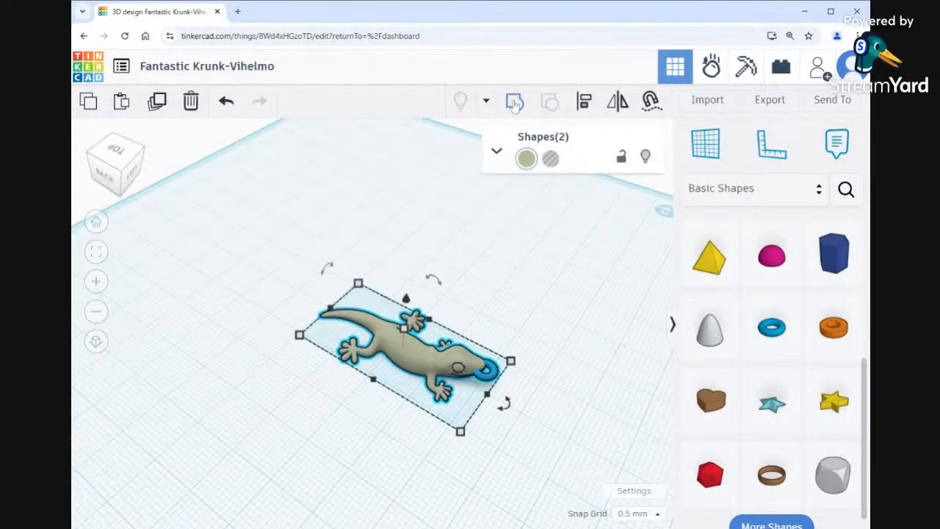
click(514, 103)
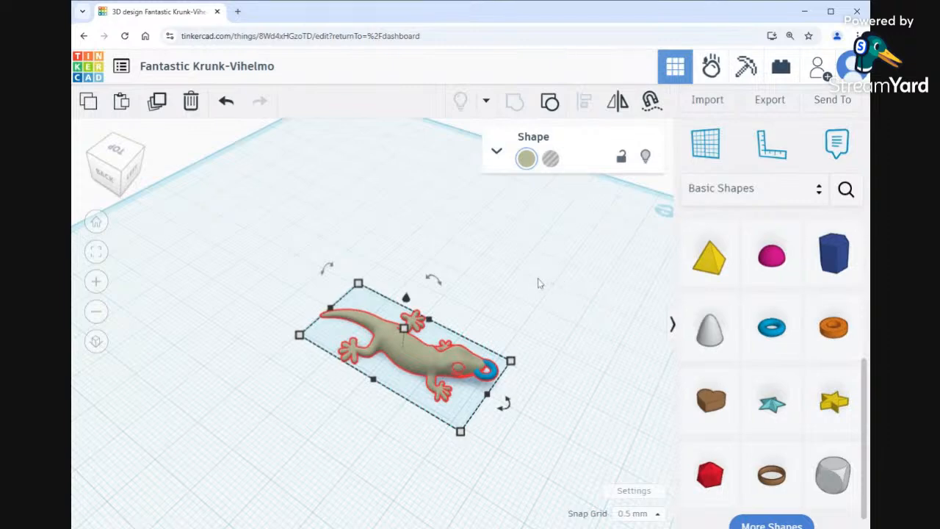
drag(561, 263, 539, 327)
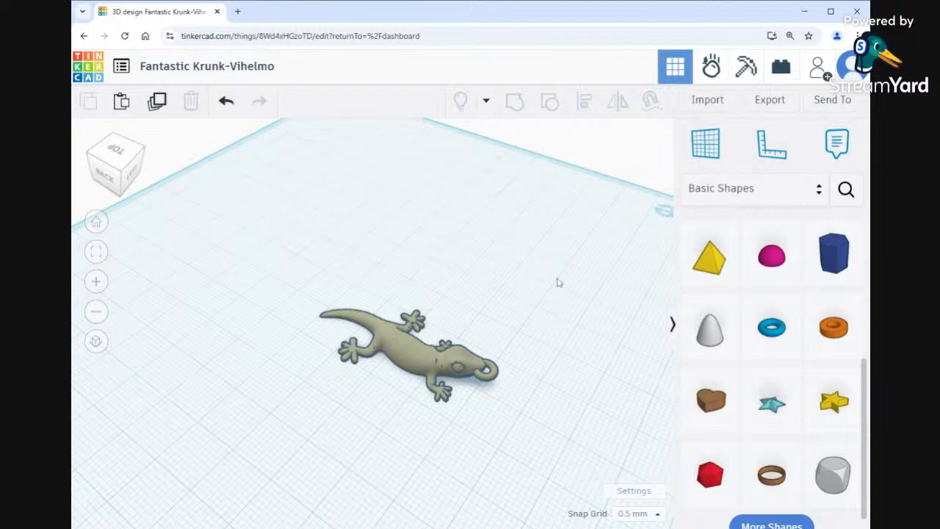
right_drag(556, 283, 506, 293)
Rename the design as Gecko earring
click(234, 70)
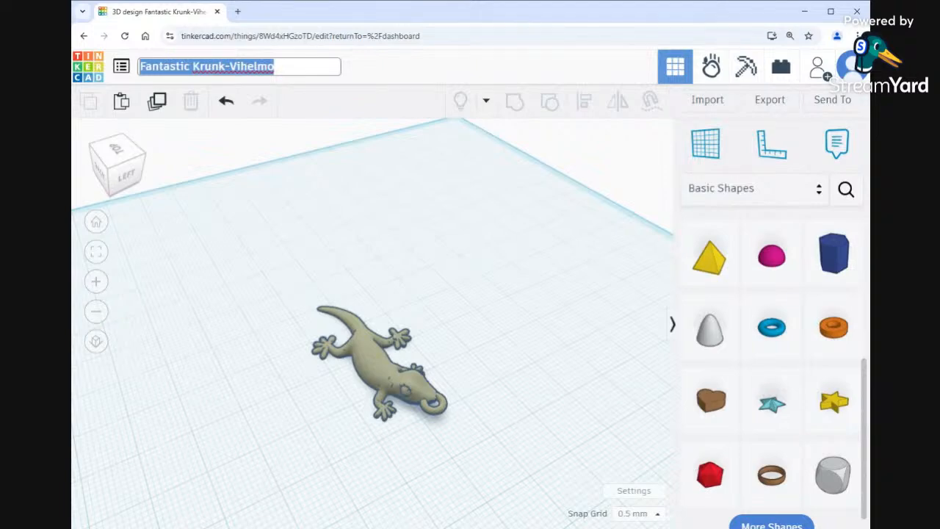
text(Geck)
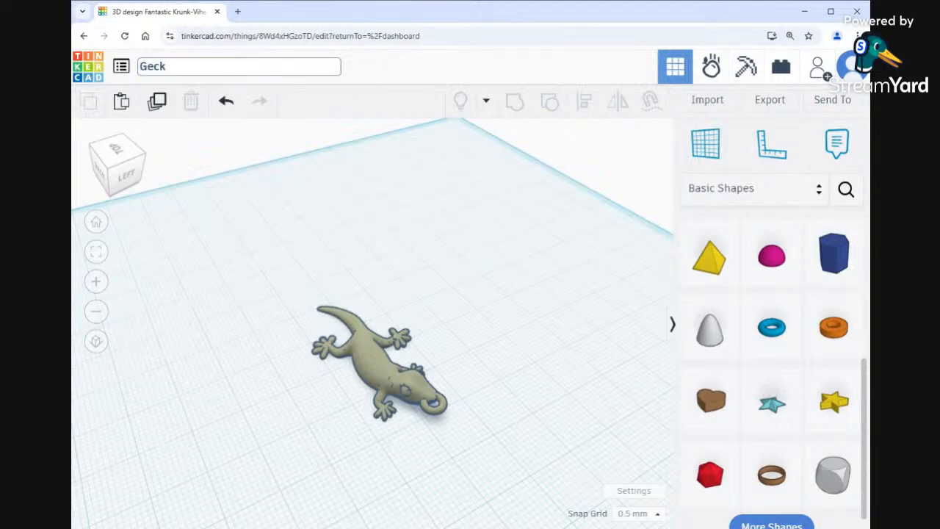
text(o earring)
click(378, 214)
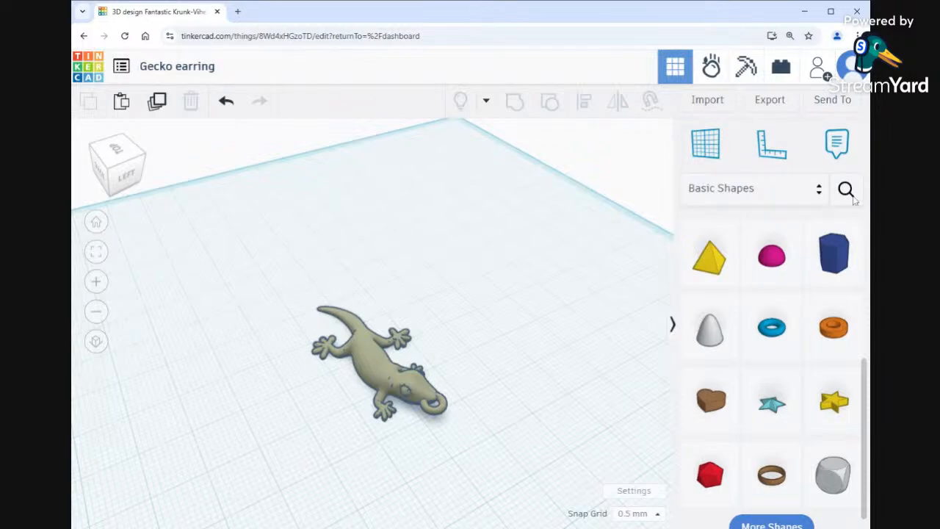
Export everything in the design as an STL file for 3D printing
click(769, 101)
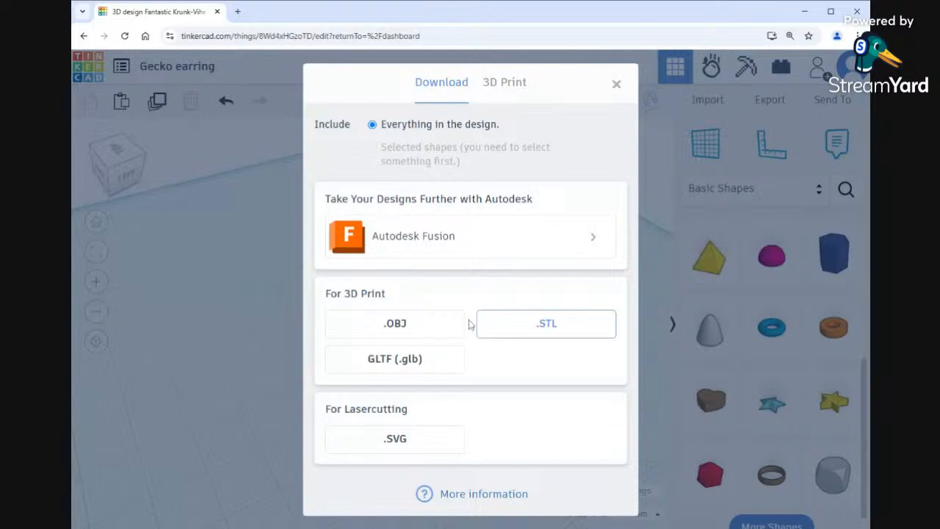
click(514, 335)
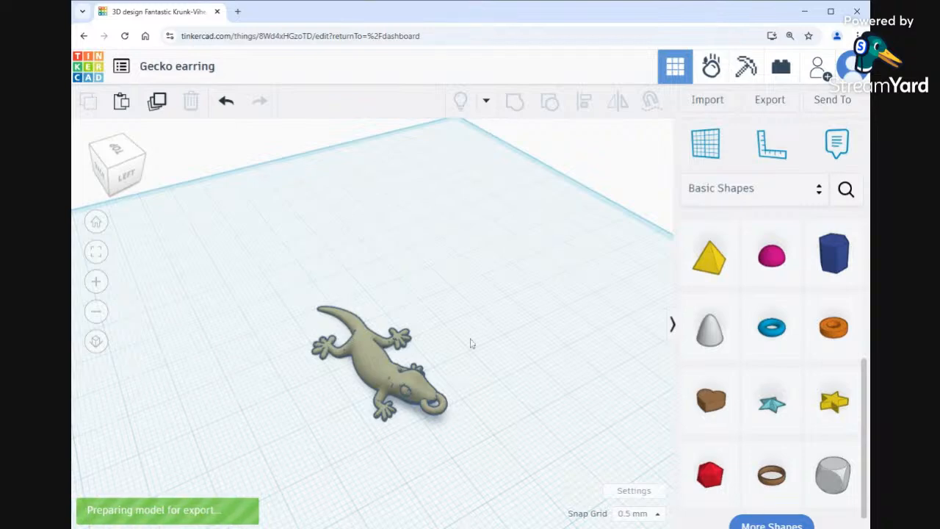
middle_drag(522, 311, 524, 276)
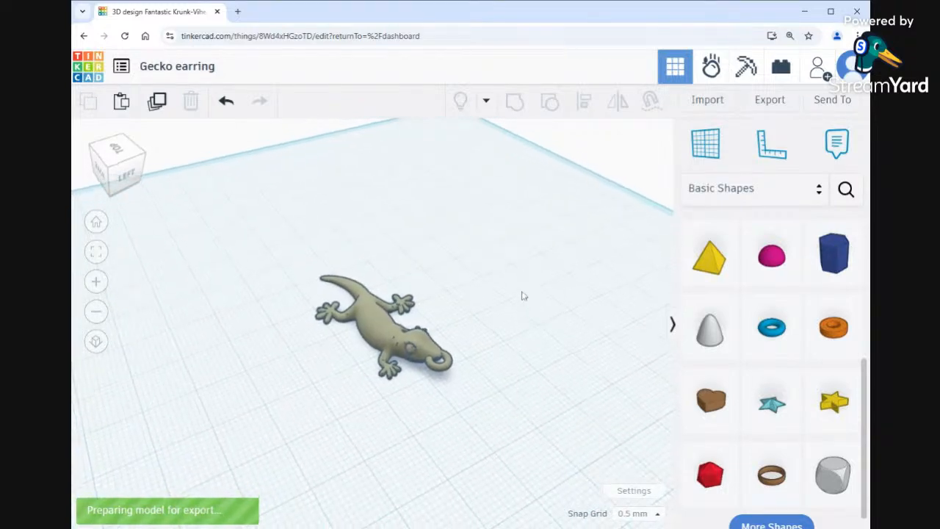
right_drag(524, 296, 436, 275)
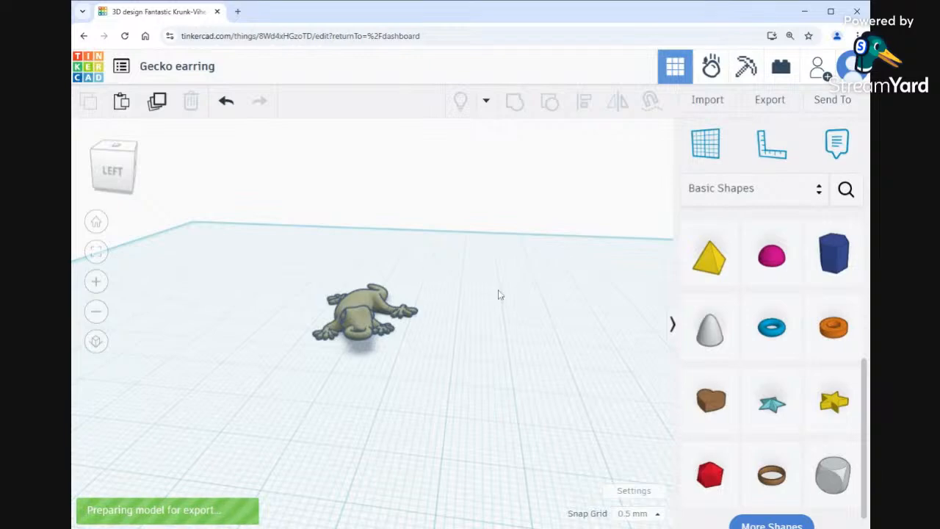